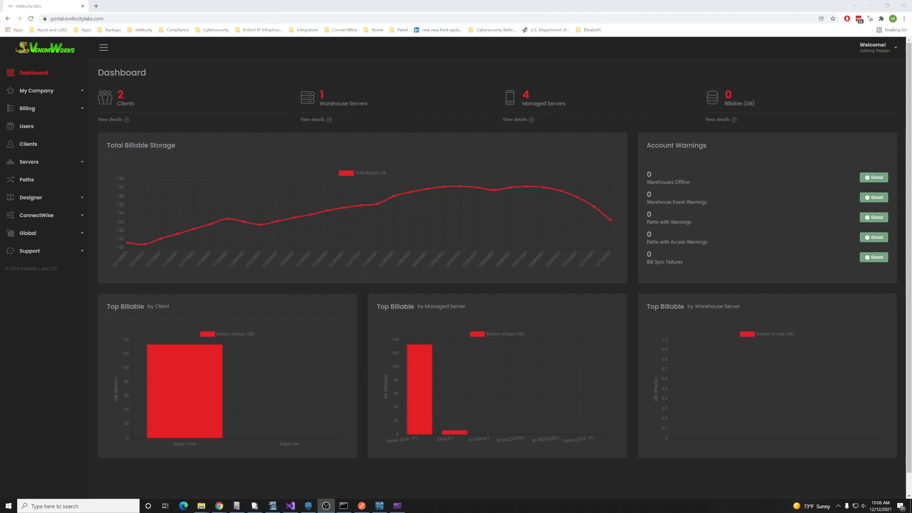
# Step: Switch to StorageCraft ShadowProtect SPX and review the job summaries of the Base Backup and MySQL backup jobs
pyautogui.click(308, 506)
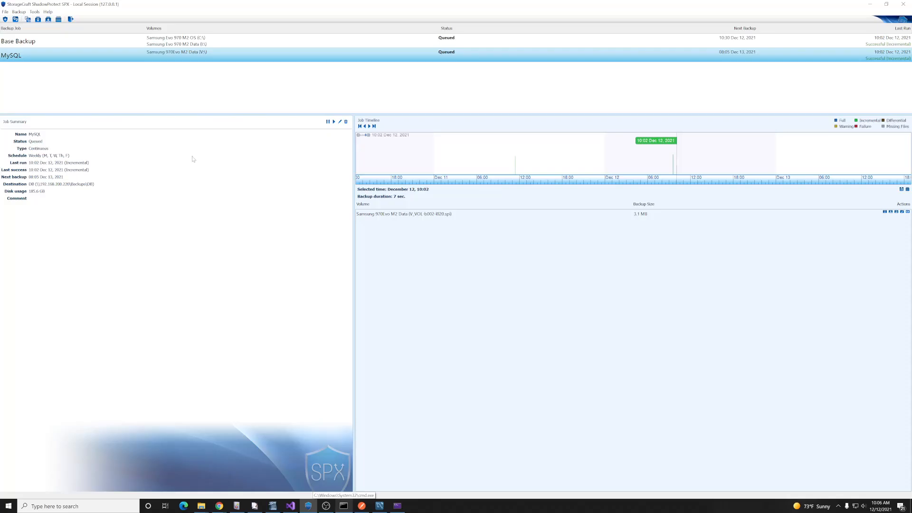
pyautogui.click(183, 46)
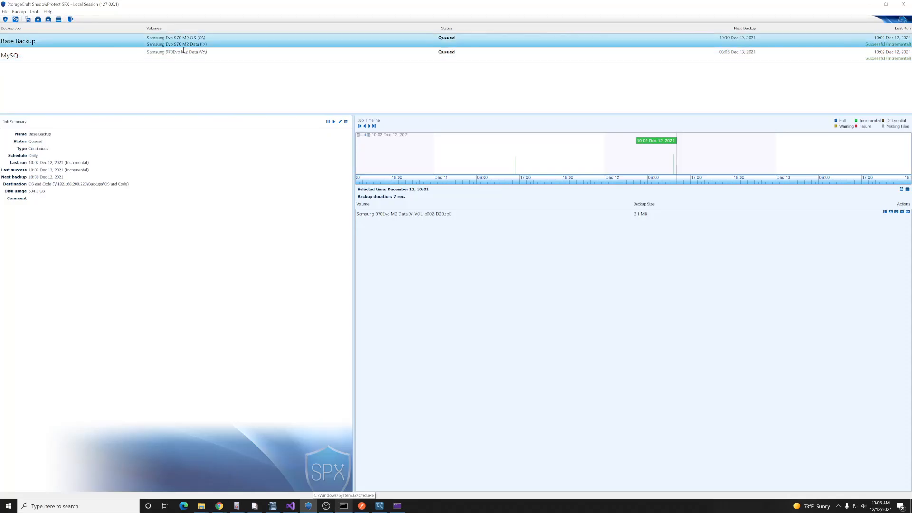
pyautogui.click(108, 55)
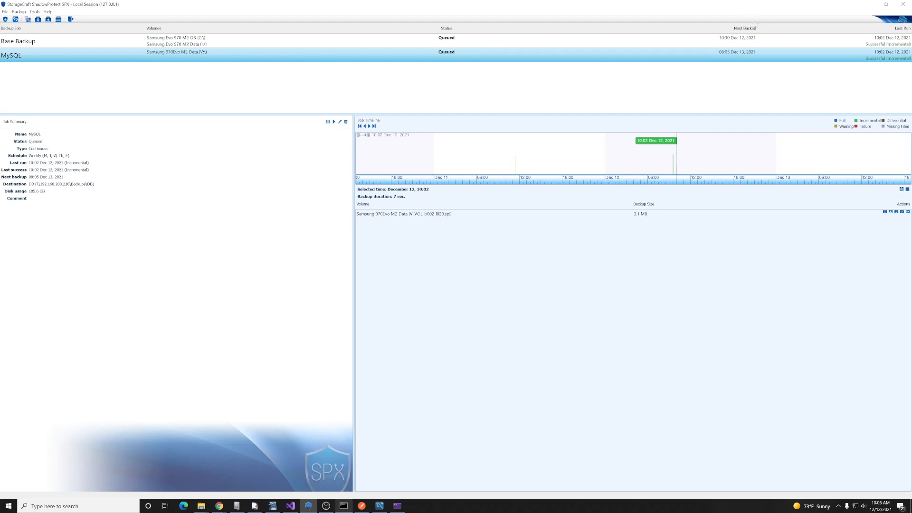
pyautogui.click(874, 4)
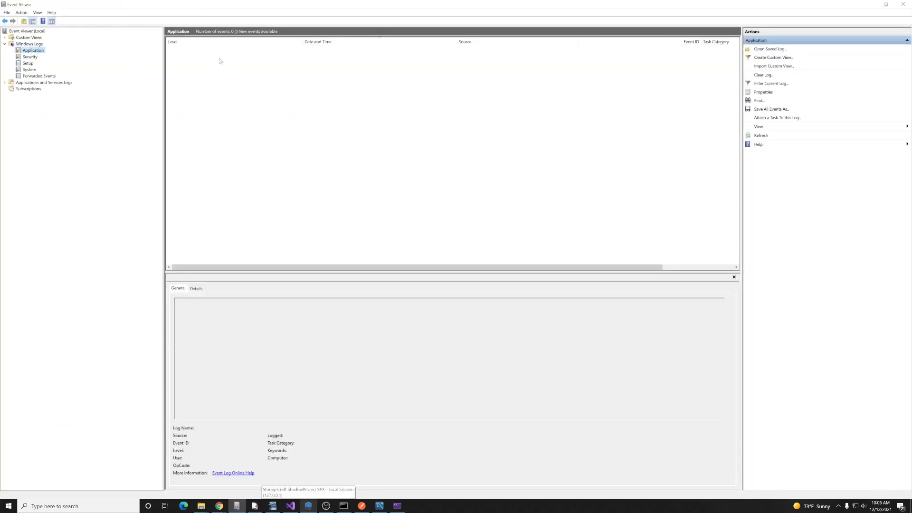
# Step: Refresh the Application log in Event Viewer and examine the ShadowProtectSPX backup events for the MySQL and Base Backup jobs
pyautogui.press('F5')
pyautogui.click(323, 77)
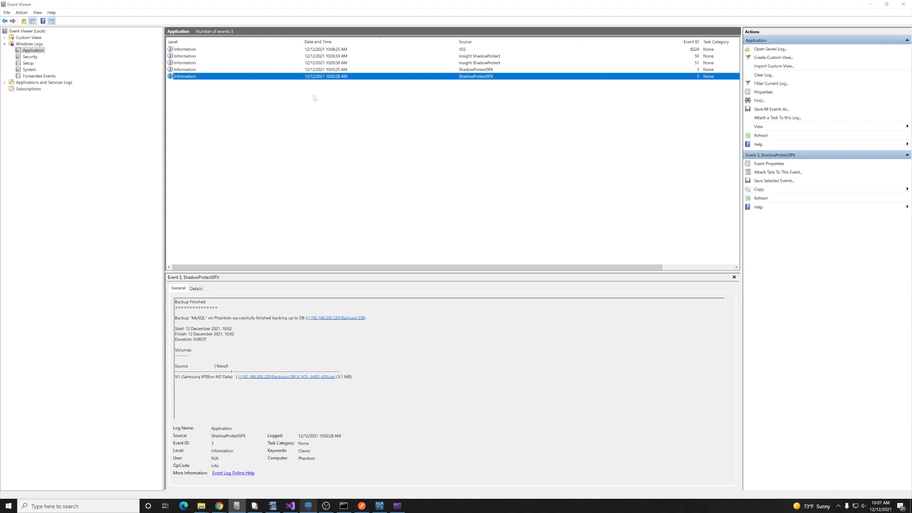
pyautogui.click(341, 70)
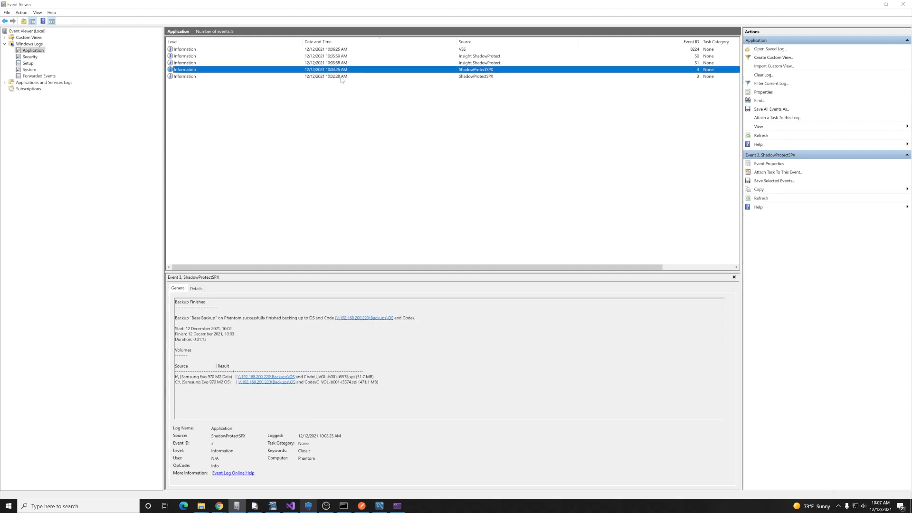
pyautogui.click(341, 77)
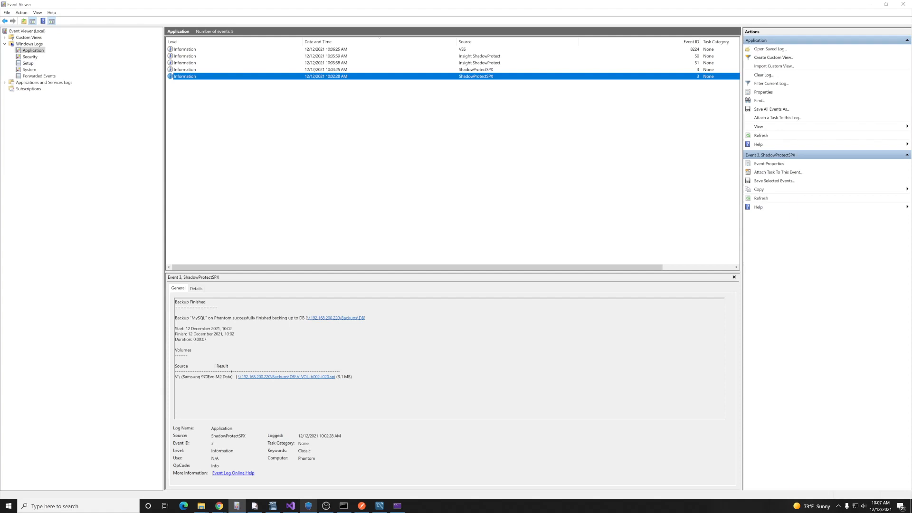
pyautogui.click(212, 70)
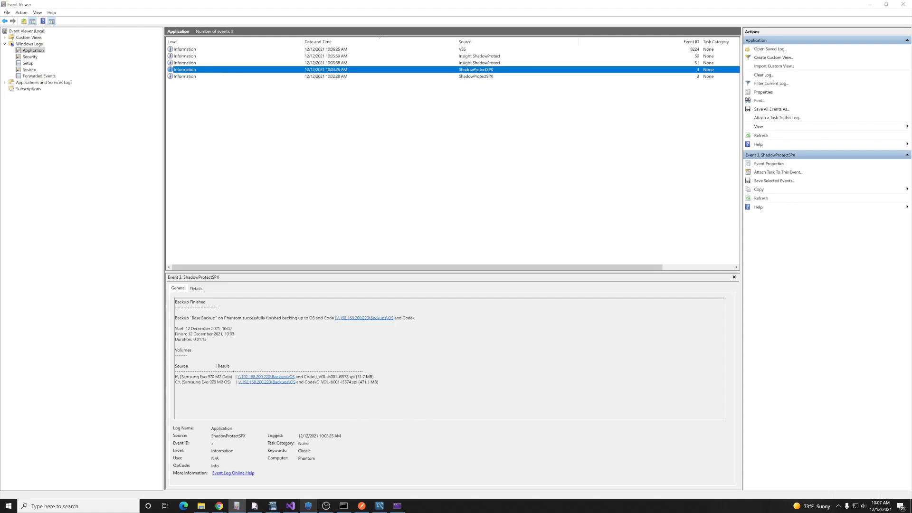
pyautogui.moveTo(192, 318); pyautogui.dragTo(176, 323)
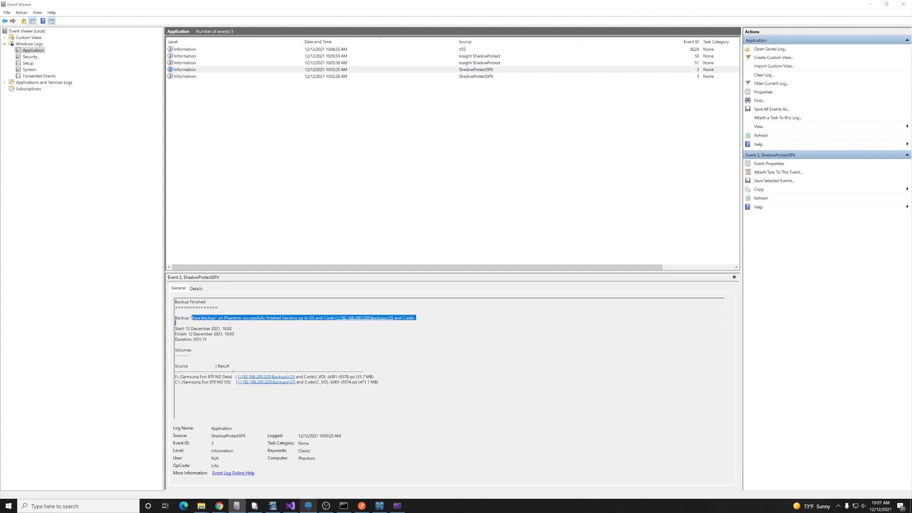
pyautogui.click(207, 339)
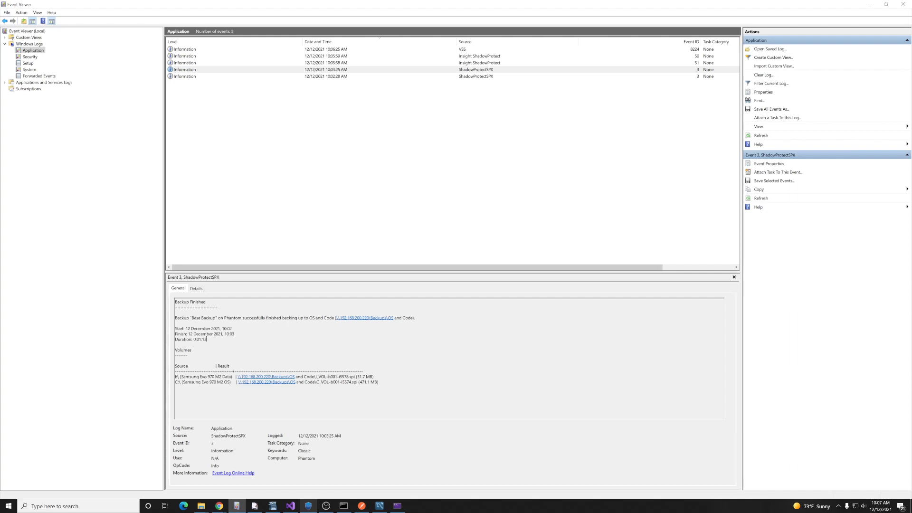
pyautogui.click(869, 5)
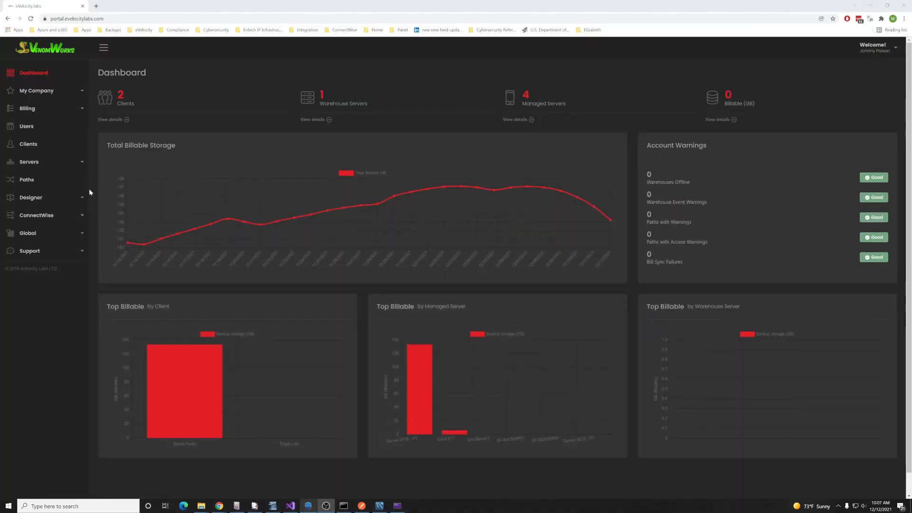
# Step: Open the Programs page of the eVelocity portal in a new tab and create a program named SPX Event Monitor Program
pyautogui.click(52, 197)
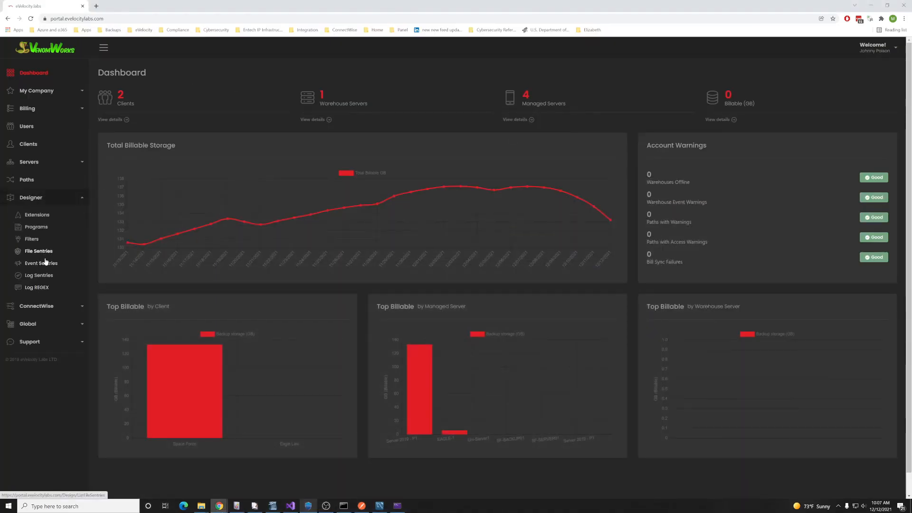
pyautogui.rightClick(37, 226)
pyautogui.click(62, 231)
pyautogui.click(131, 10)
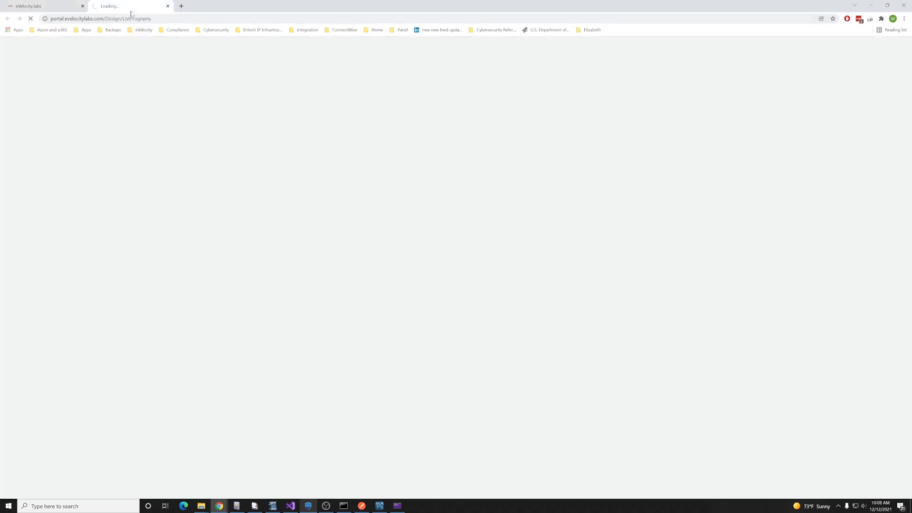
pyautogui.click(411, 127)
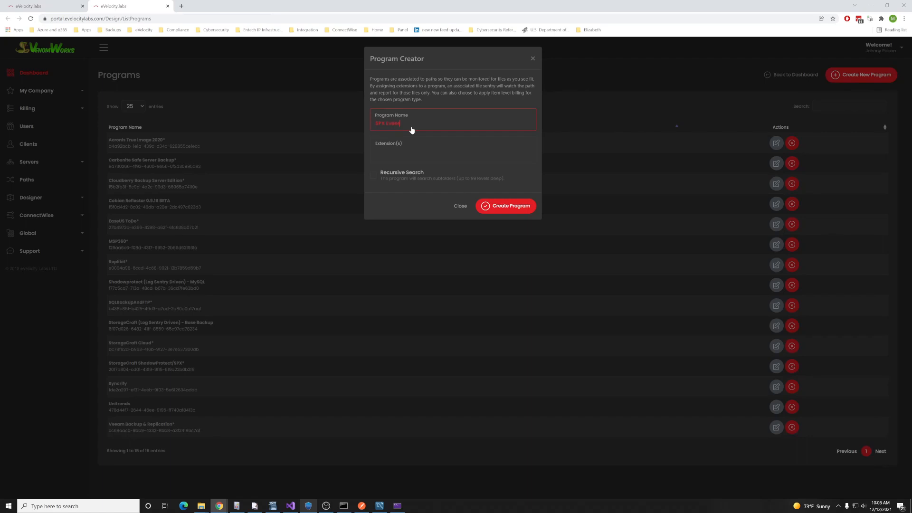
pyautogui.write('SPX Event Monitor')
pyautogui.click(522, 207)
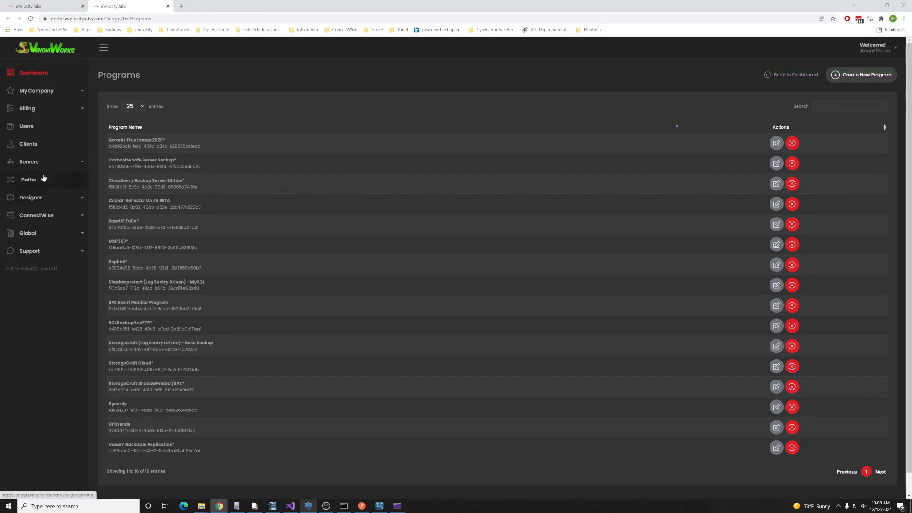
# Step: Start a new path on the portal's Paths page, using the copied DB backup folder address \\192.168.200.220\Backups\DB as its path
pyautogui.rightClick(40, 177)
pyautogui.click(72, 181)
pyautogui.click(222, 7)
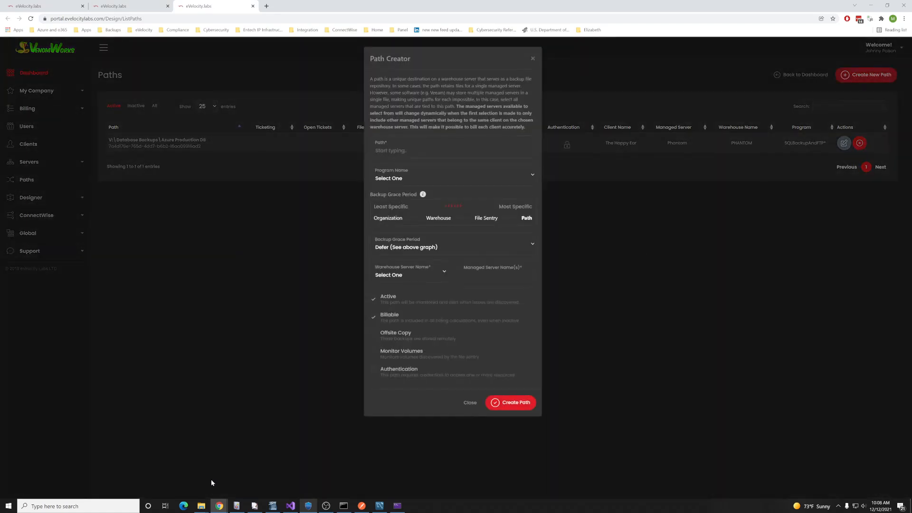
pyautogui.moveTo(201, 506)
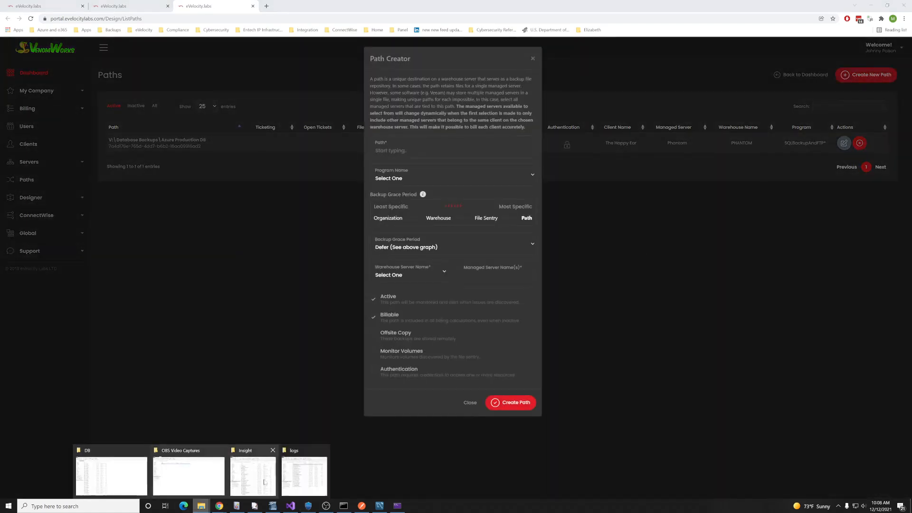
pyautogui.click(112, 474)
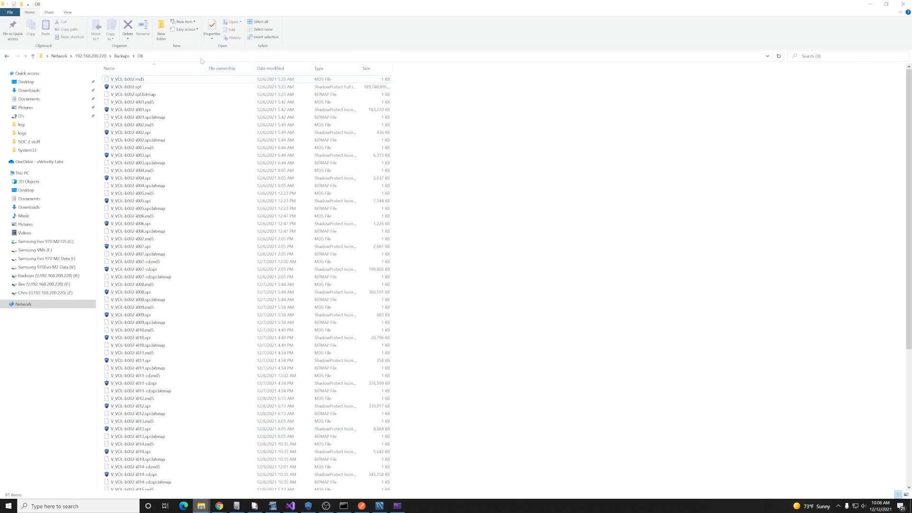
pyautogui.click(215, 56)
pyautogui.rightClick(230, 57)
pyautogui.click(228, 80)
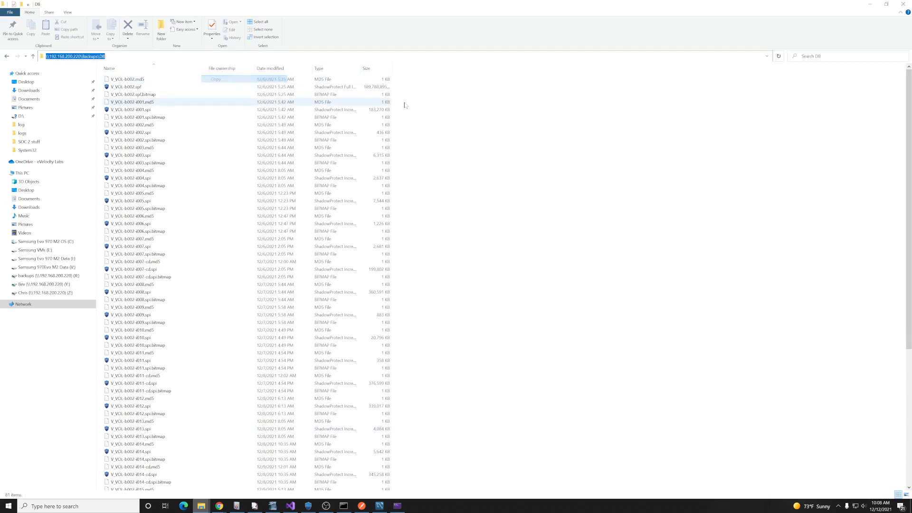
pyautogui.click(870, 4)
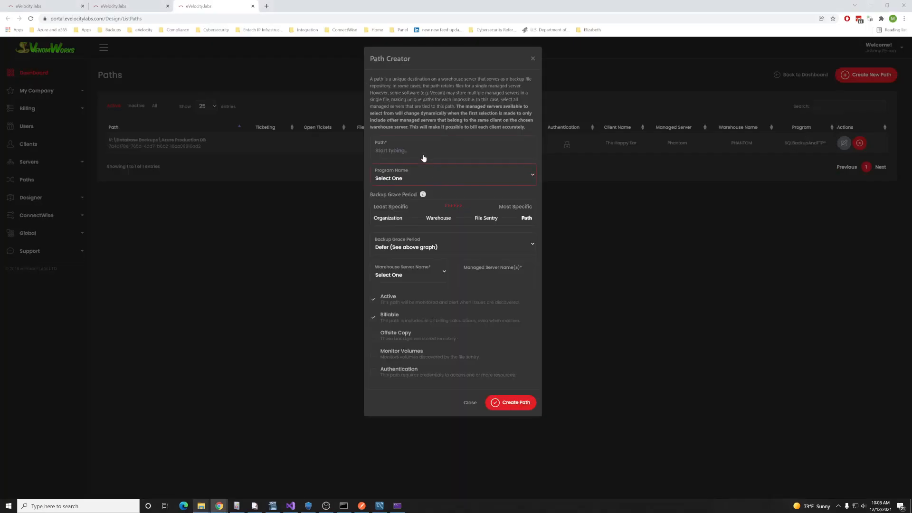
pyautogui.rightClick(418, 153)
pyautogui.click(441, 214)
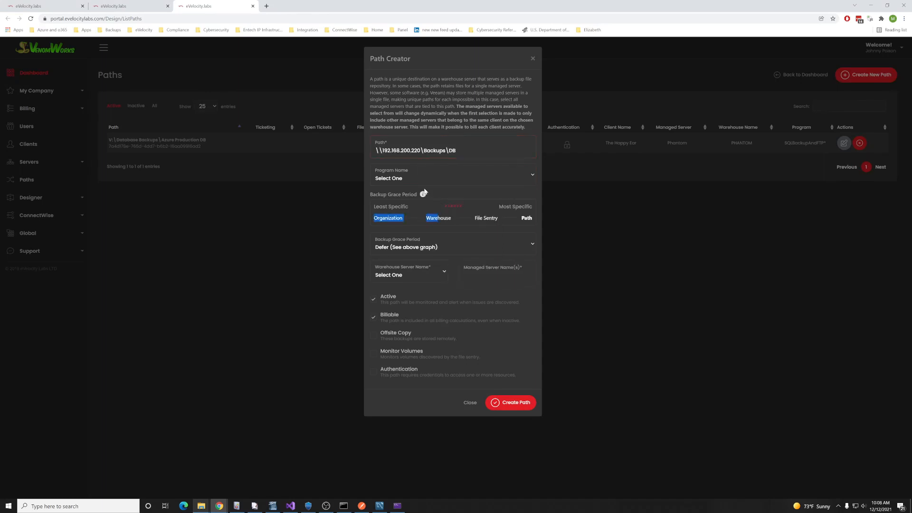
# Step: Assign SPX Event Monitor Program to the new path, with PHANTOM as warehouse server and Phantom as managed server
pyautogui.click(408, 180)
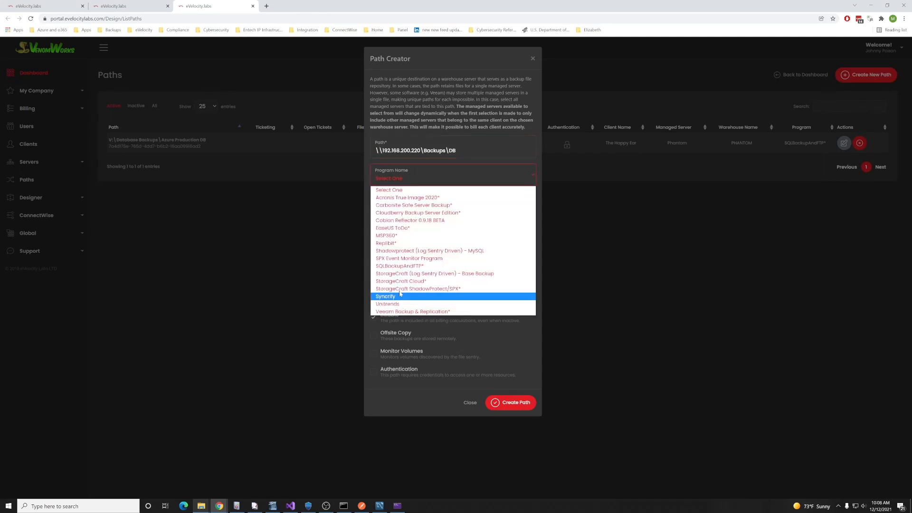
pyautogui.click(420, 259)
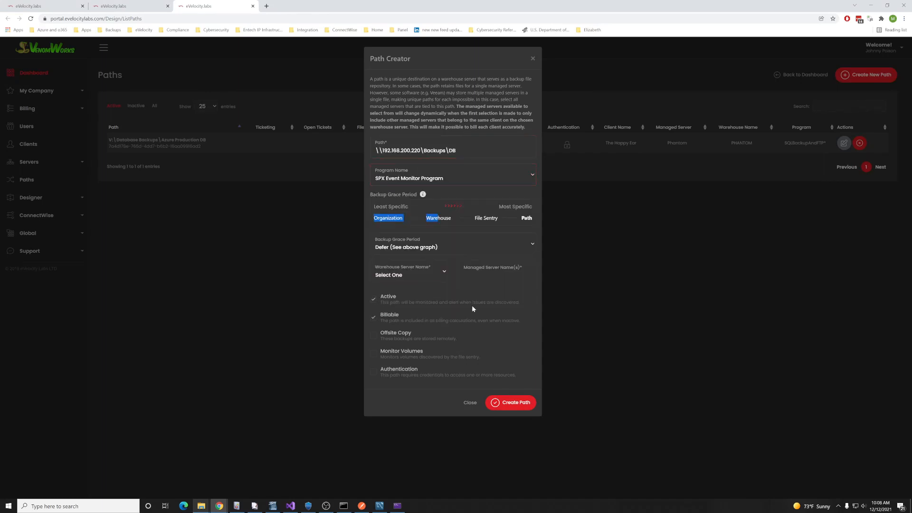
pyautogui.click(428, 277)
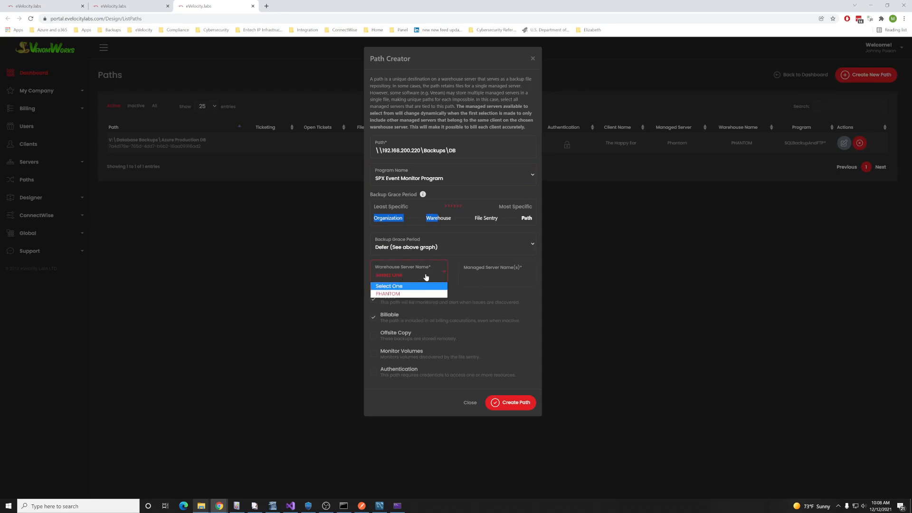
pyautogui.click(427, 293)
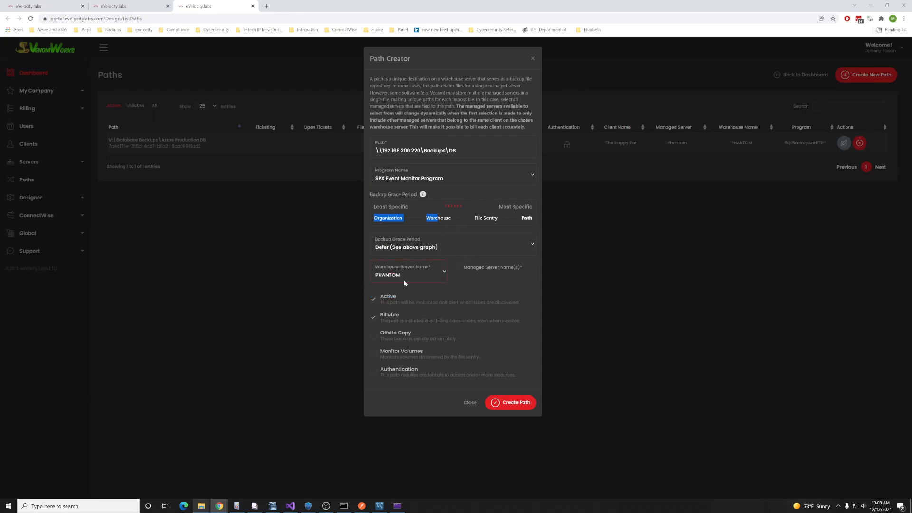
pyautogui.click(494, 285)
pyautogui.click(484, 299)
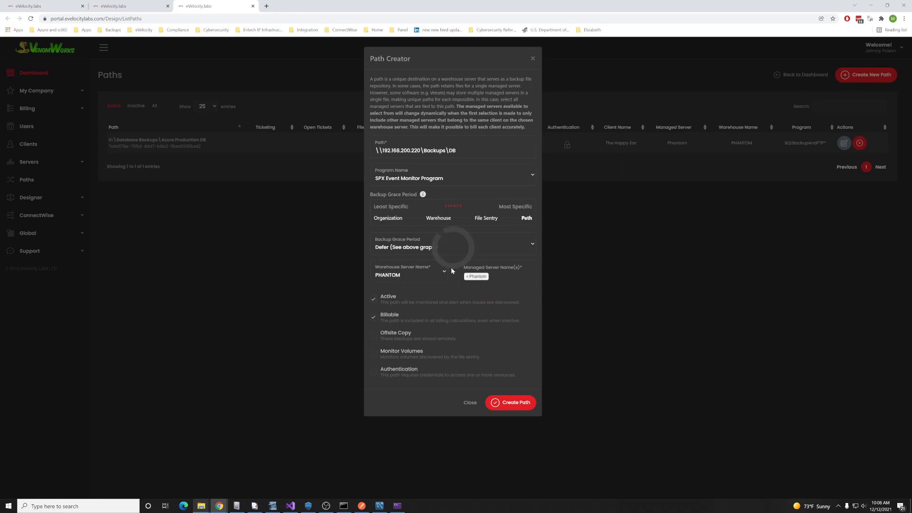
# Step: Turn off Billable for the DB path, set its backup grace period to 1 Hour, and create the path
pyautogui.click(374, 318)
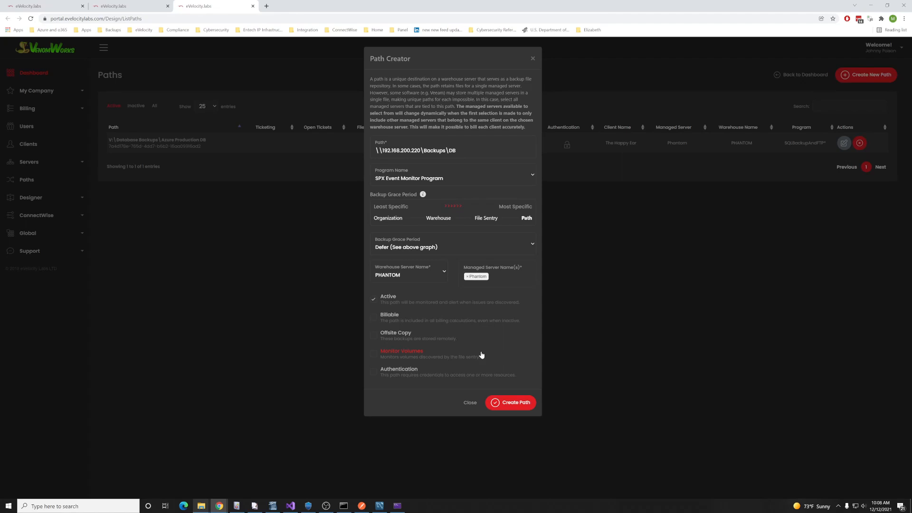
pyautogui.click(496, 248)
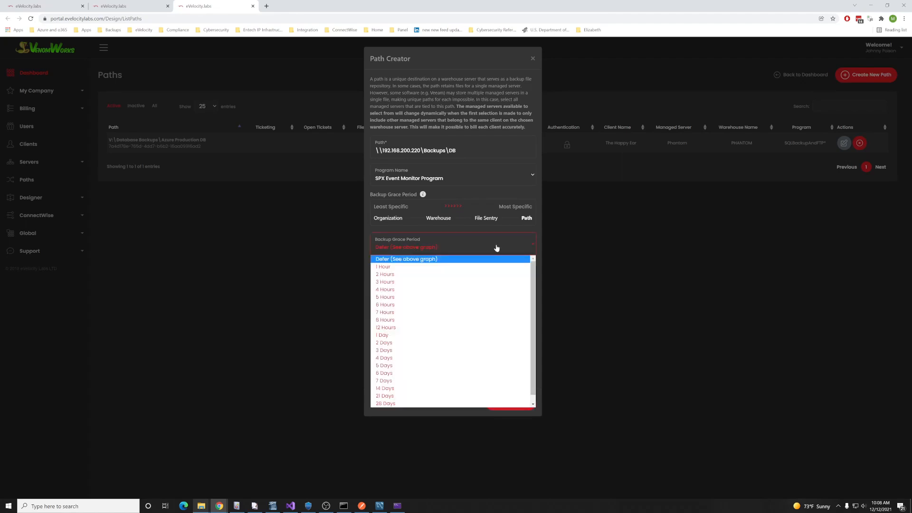
pyautogui.click(411, 267)
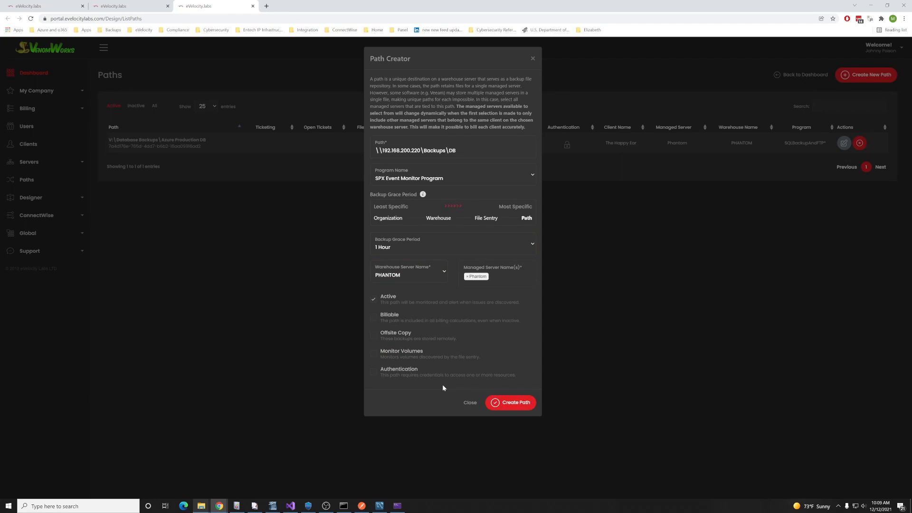
pyautogui.click(517, 402)
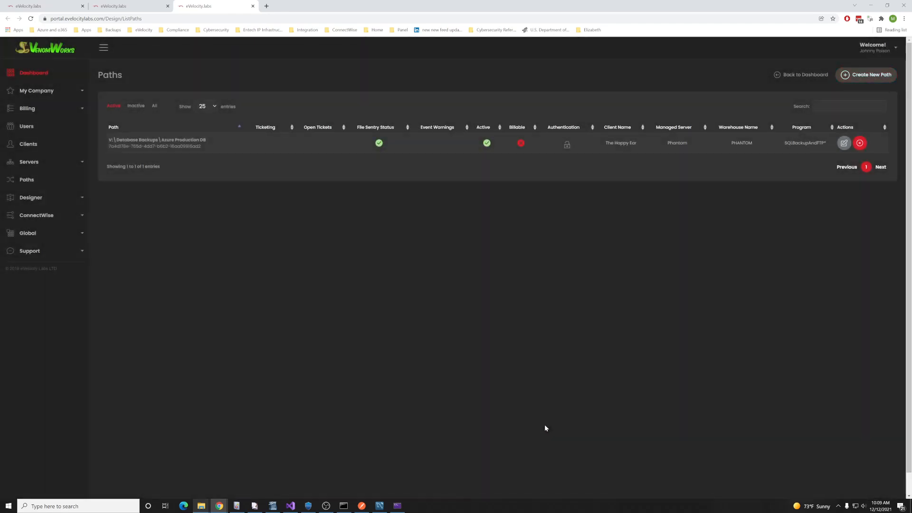
# Step: Copy the address of the OS and Code backup folder, \\192.168.200.220\Backups\OS and Code, in File Explorer and return to the portal
pyautogui.moveTo(196, 510)
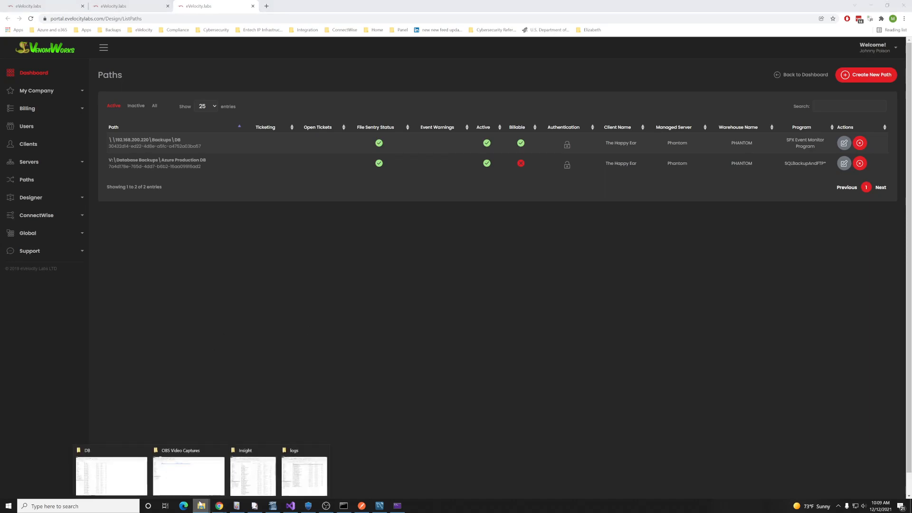
pyautogui.click(112, 475)
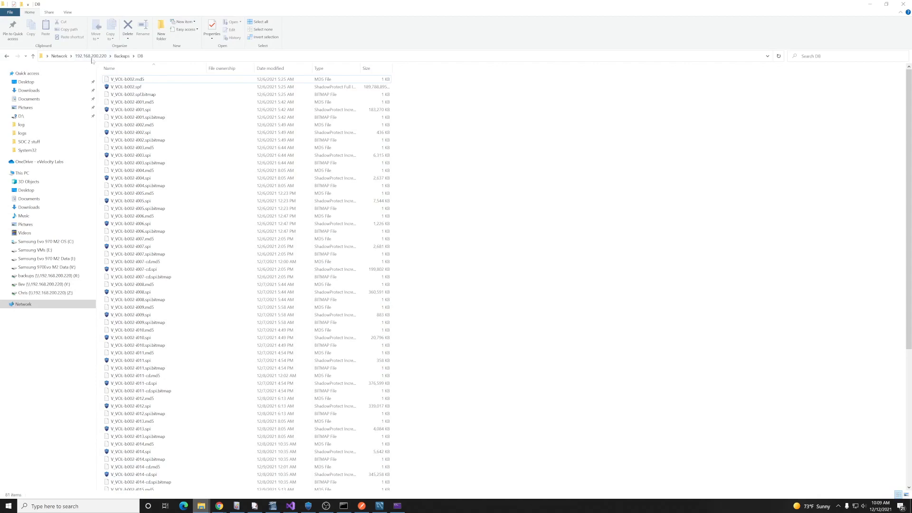
pyautogui.click(122, 56)
pyautogui.doubleClick(129, 101)
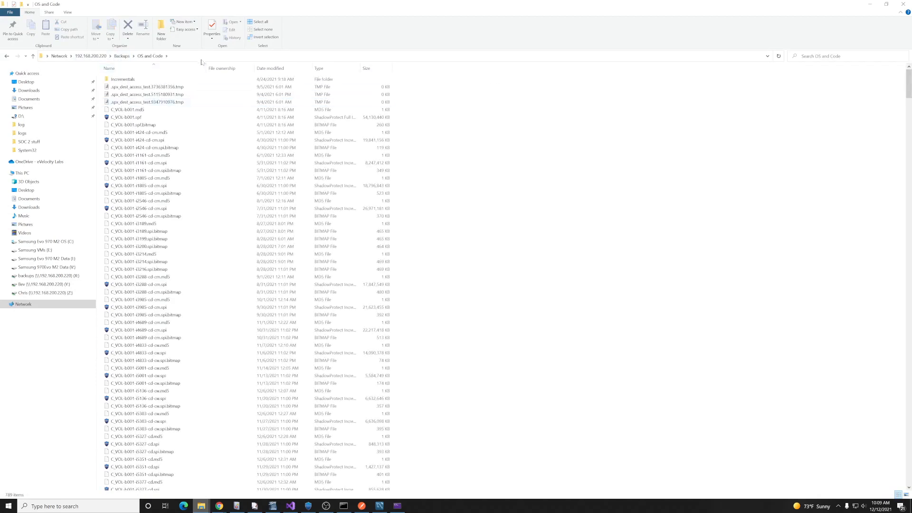
pyautogui.click(203, 56)
pyautogui.rightClick(203, 57)
pyautogui.click(240, 80)
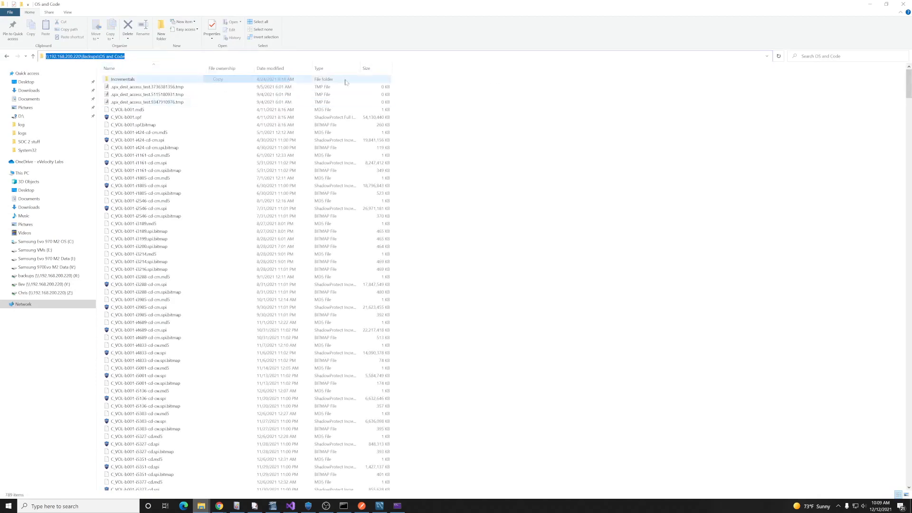
pyautogui.click(869, 4)
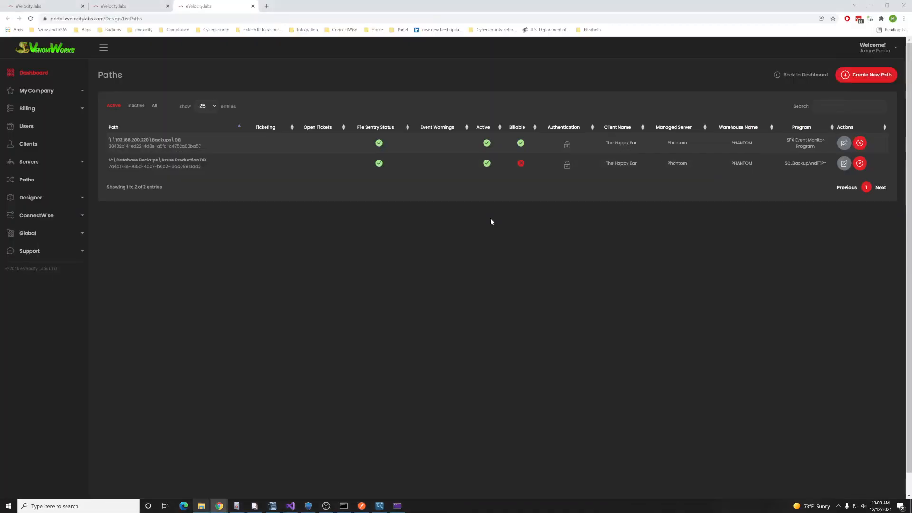
# Step: Start a new path using the copied address \\192.168.200.220\Backups\OS and Code, and assign SPX Event Monitor Program to it
pyautogui.click(865, 75)
pyautogui.rightClick(424, 156)
pyautogui.click(444, 204)
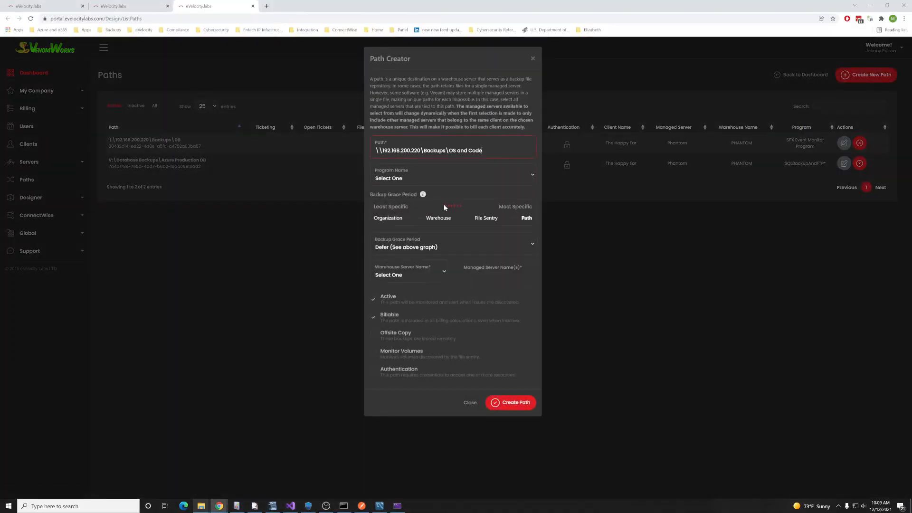
pyautogui.click(419, 183)
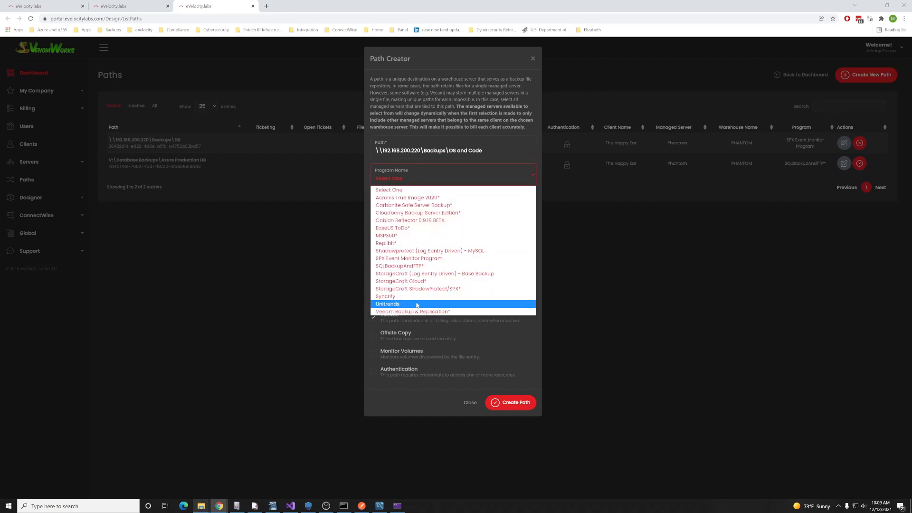
pyautogui.click(431, 259)
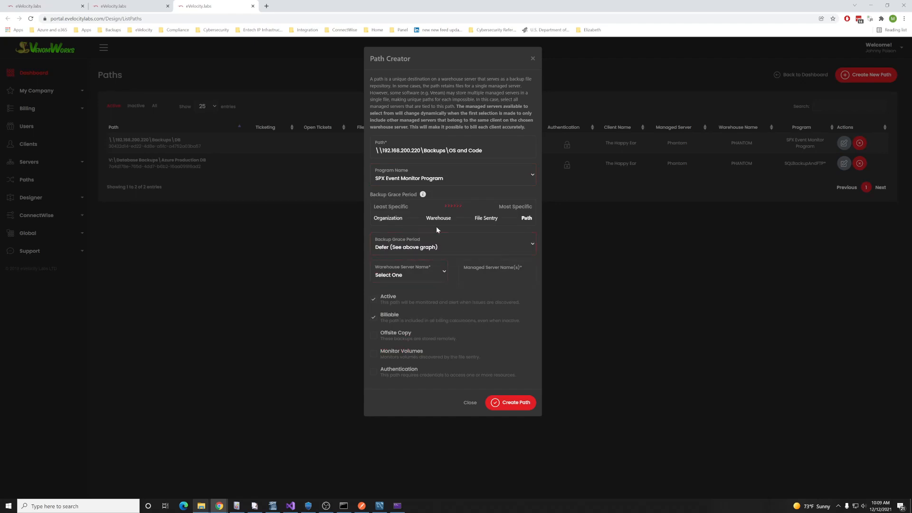
# Step: Create the OS and Code path with a 1 Hour backup grace period, warehouse server PHANTOM, managed server Phantom, and Billable off
pyautogui.click(423, 248)
pyautogui.click(423, 267)
pyautogui.click(432, 277)
pyautogui.click(494, 279)
pyautogui.click(482, 289)
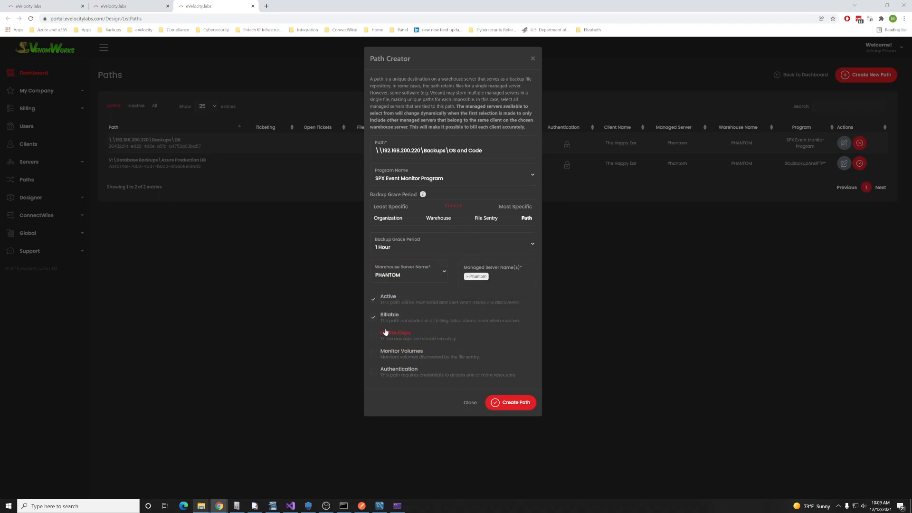
pyautogui.click(375, 322)
pyautogui.click(504, 403)
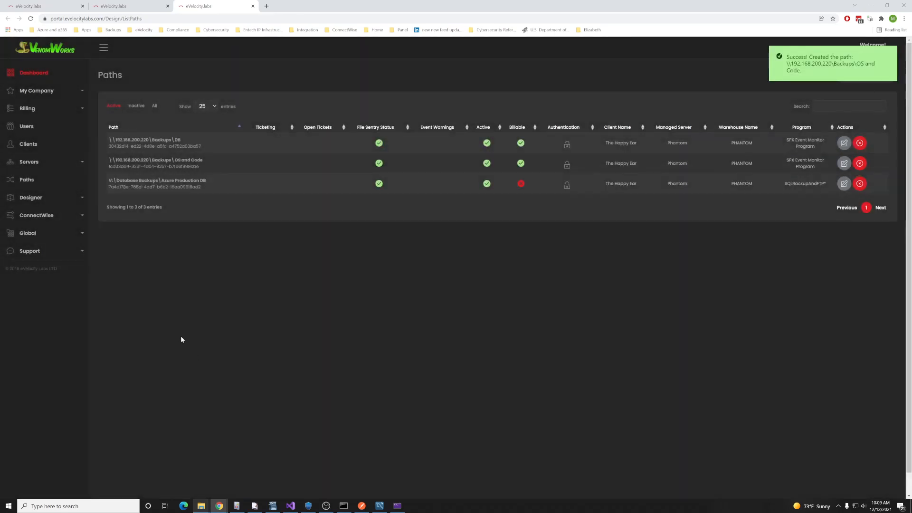
# Step: Open the portal's Event Sentries page in a new browser tab and start a new event sentry
pyautogui.click(52, 198)
pyautogui.rightClick(26, 263)
pyautogui.click(71, 266)
pyautogui.click(271, 5)
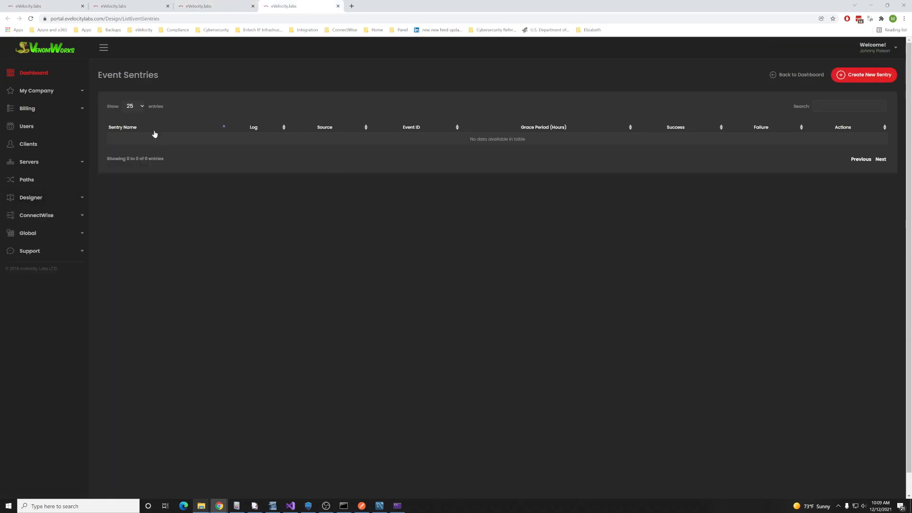
pyautogui.click(863, 76)
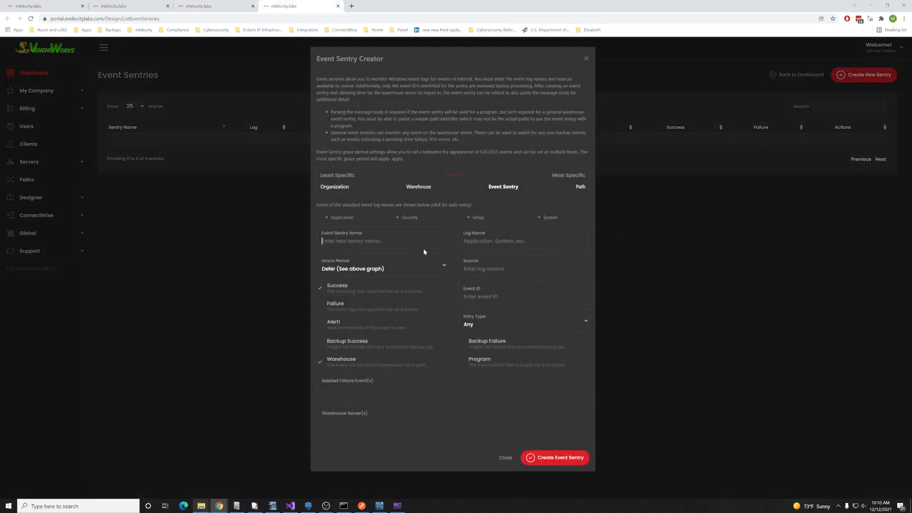
# Step: Name the sentry SPX Backup Success Event, with log Application, source ShadowProtectSPX, event ID 3 and entry type Information
pyautogui.write('SPX Backup Success Event')
pyautogui.click(526, 242)
pyautogui.click(340, 217)
pyautogui.write('ShadowPr')
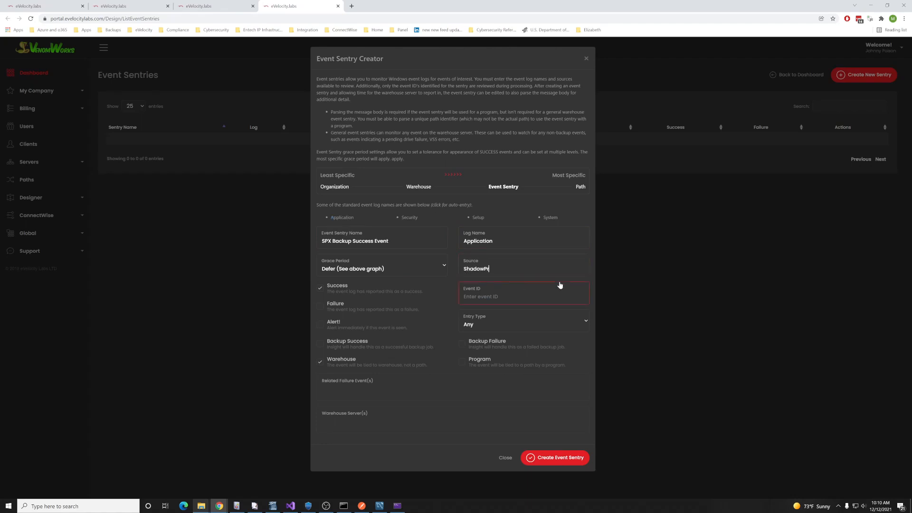
pyautogui.write('otectSPX')
pyautogui.write('3')
pyautogui.click(472, 328)
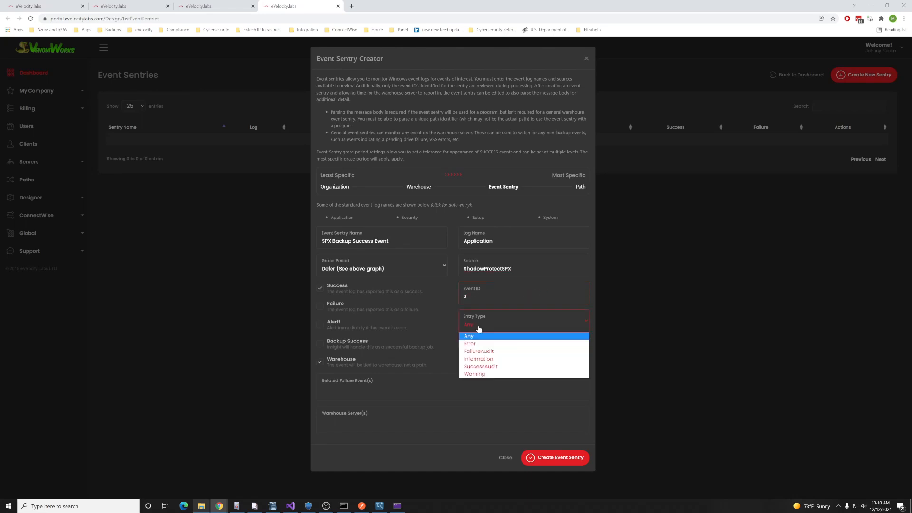
pyautogui.click(479, 359)
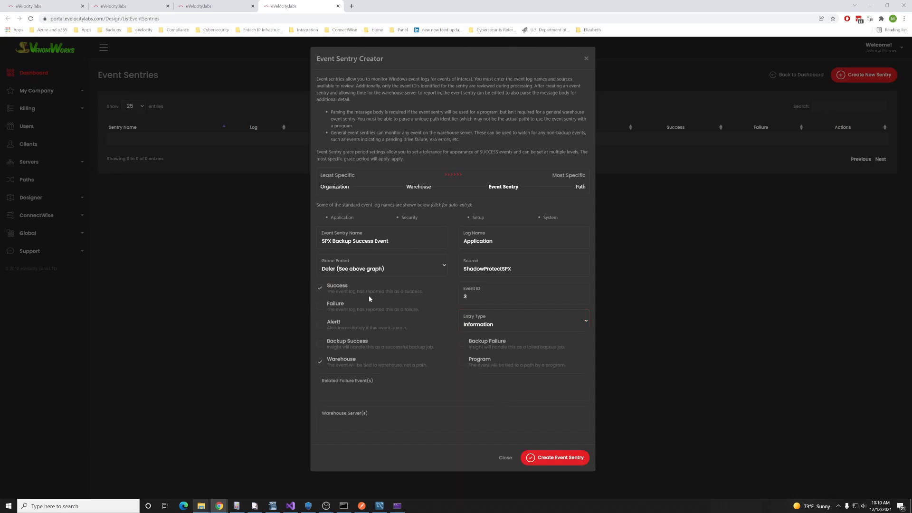
# Step: Enable Backup Success, tie the sentry to SPX Event Monitor Program instead of a warehouse, and create the event sentry
pyautogui.click(338, 345)
pyautogui.click(461, 362)
pyautogui.scroll(-5, 368, 390)
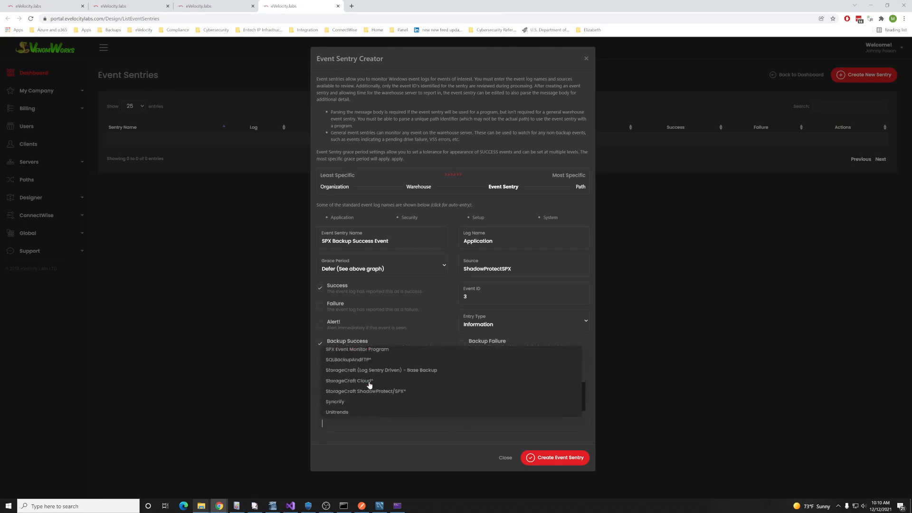
pyautogui.click(371, 370)
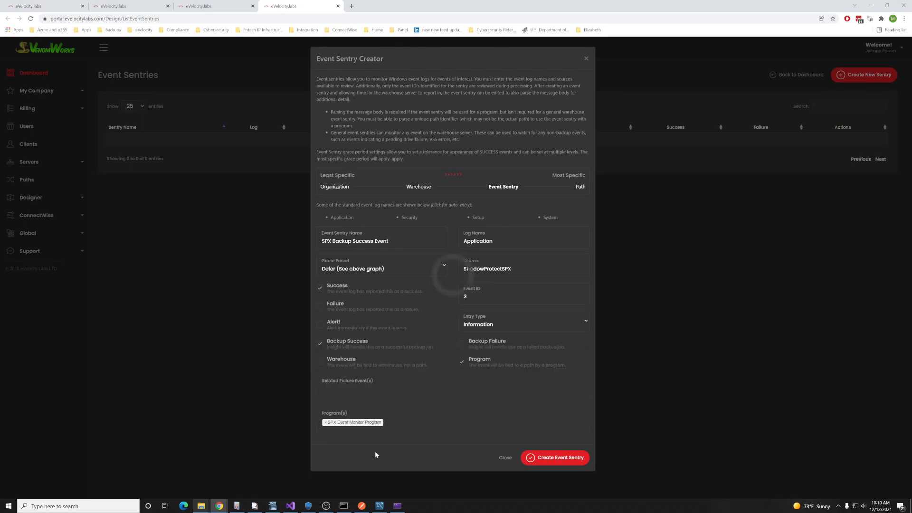
pyautogui.click(535, 459)
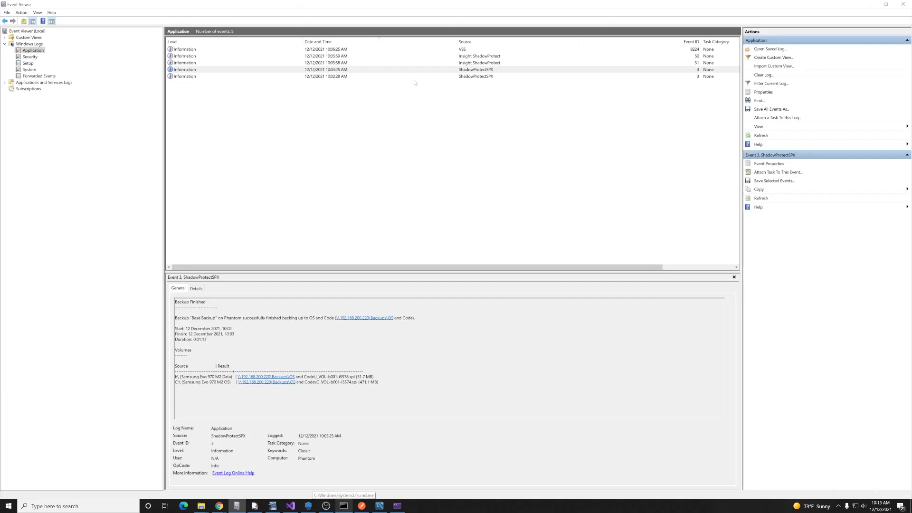
# Step: Examine the message of the ShadowProtectSPX event for the DB backup in Event Viewer and return to the portal
pyautogui.click(333, 77)
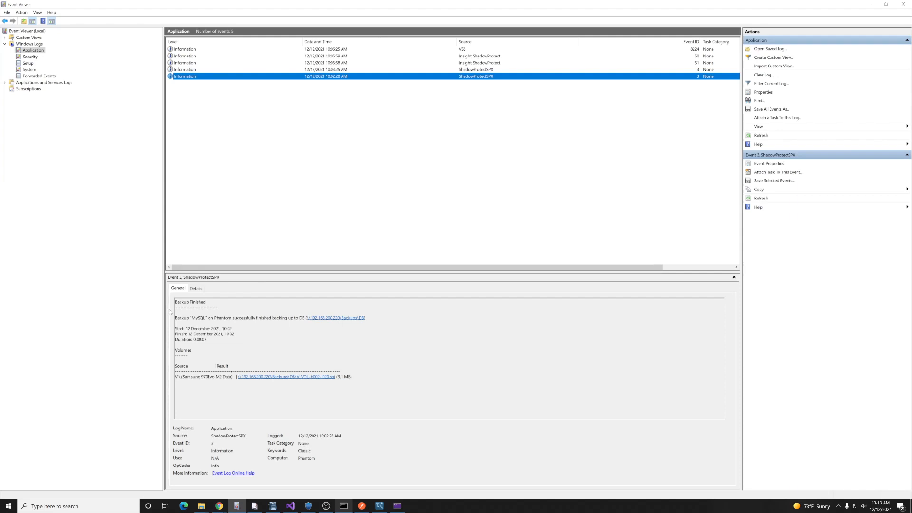
pyautogui.moveTo(369, 318); pyautogui.dragTo(174, 318)
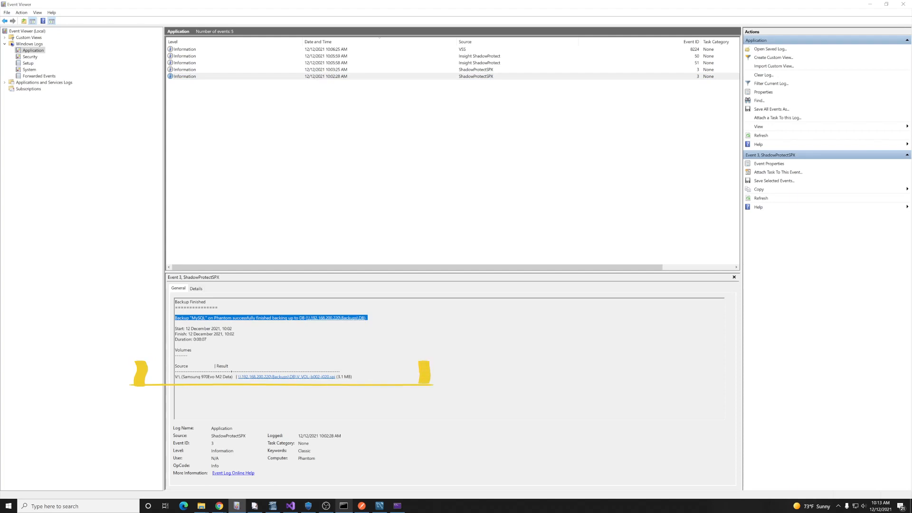
pyautogui.click(237, 349)
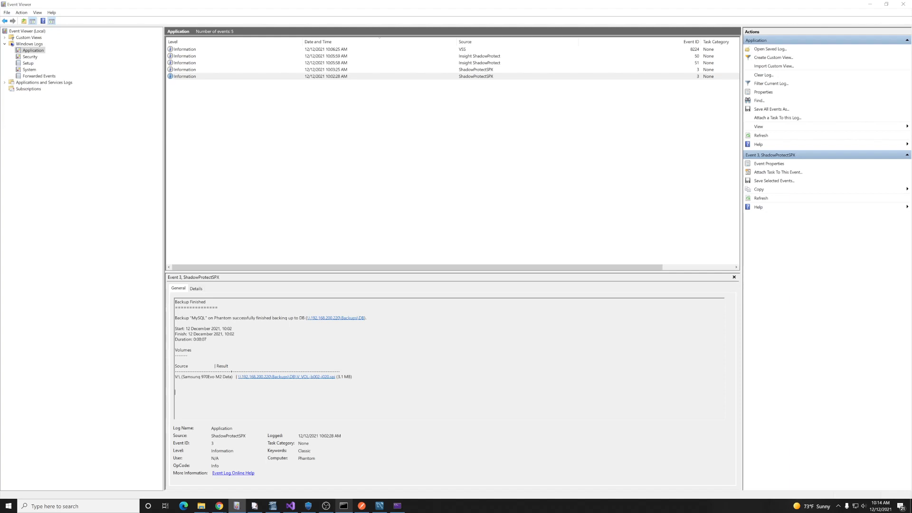
pyautogui.click(869, 4)
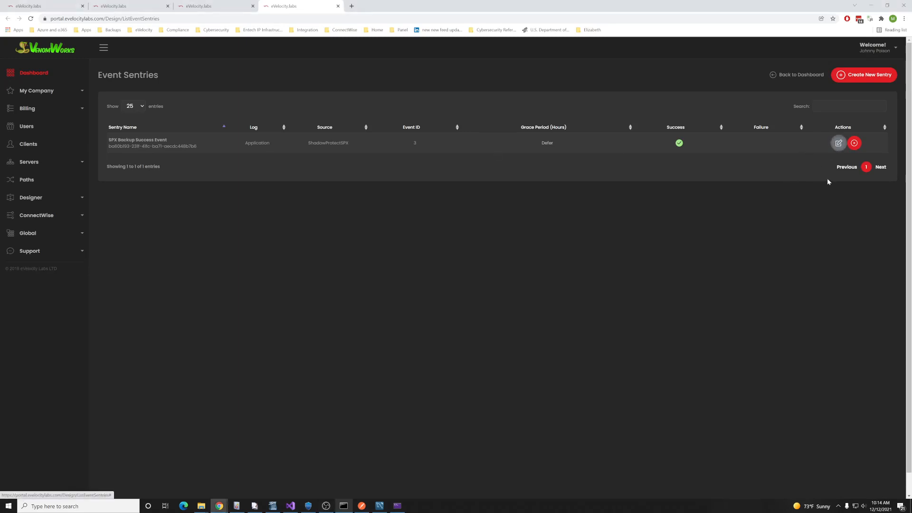
# Step: Open the SPX Backup Success Event sentry for editing at its events and REGEX section
pyautogui.click(838, 143)
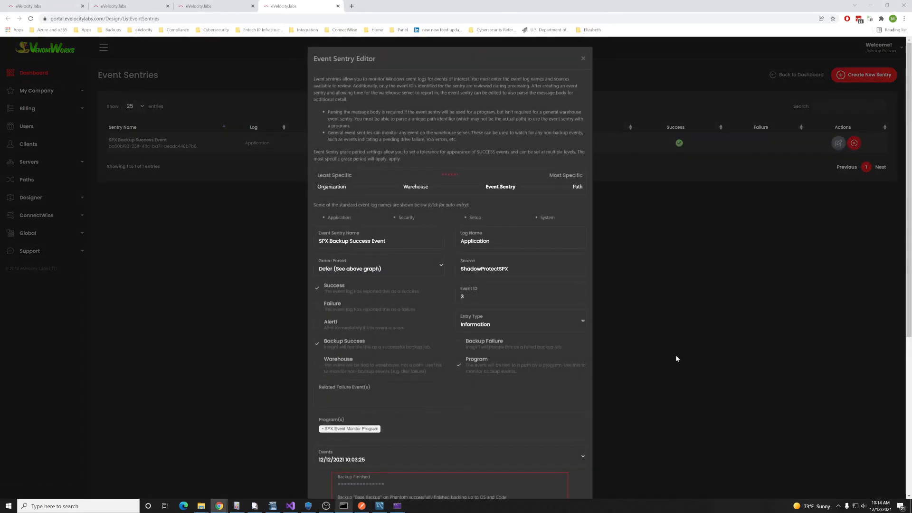
pyautogui.scroll(-4, 675, 354)
pyautogui.scroll(-1, 674, 352)
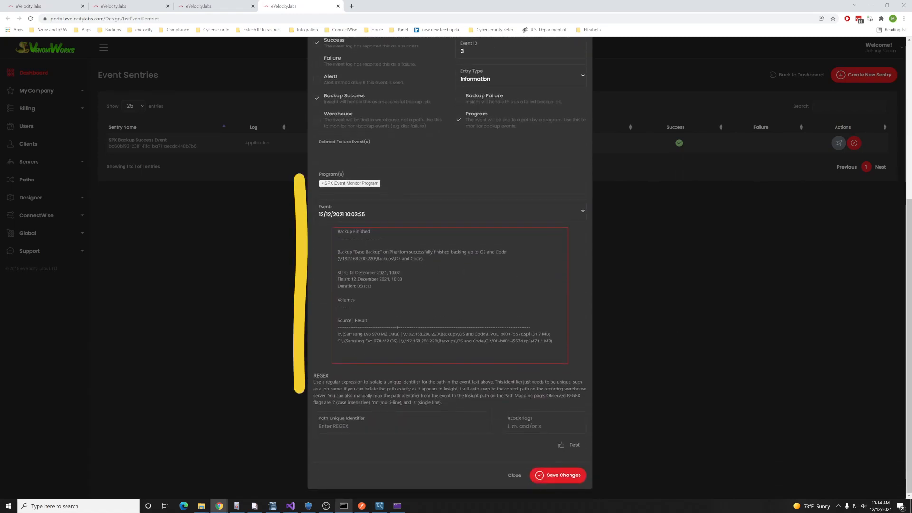
# Step: Compare the sentry's event messages from 12/12/2021 10:02:28 and 12/12/2021 10:03:25
pyautogui.click(580, 212)
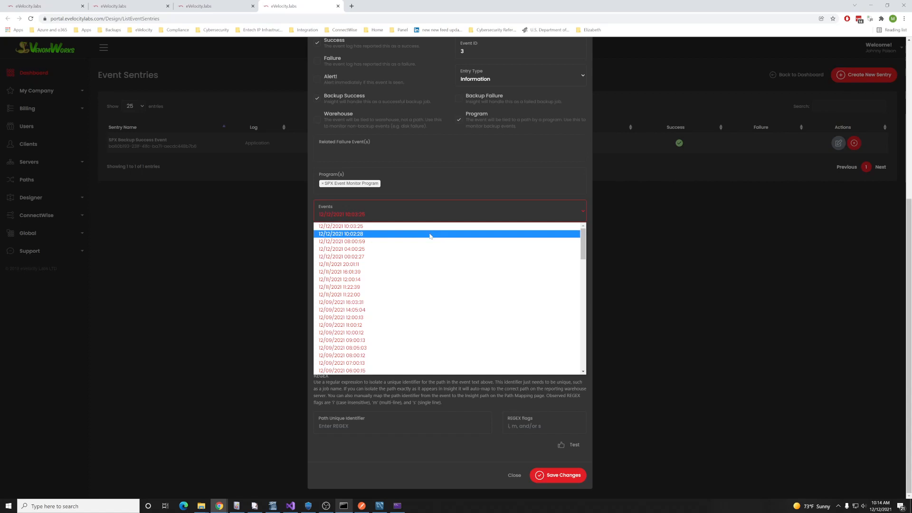
pyautogui.click(432, 236)
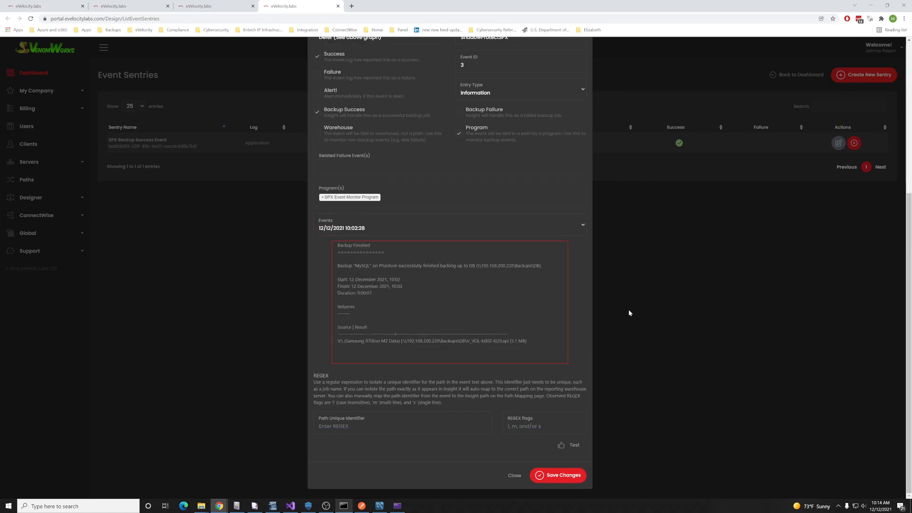
pyautogui.click(582, 227)
pyautogui.click(429, 271)
pyautogui.scroll(-1, 452, 276)
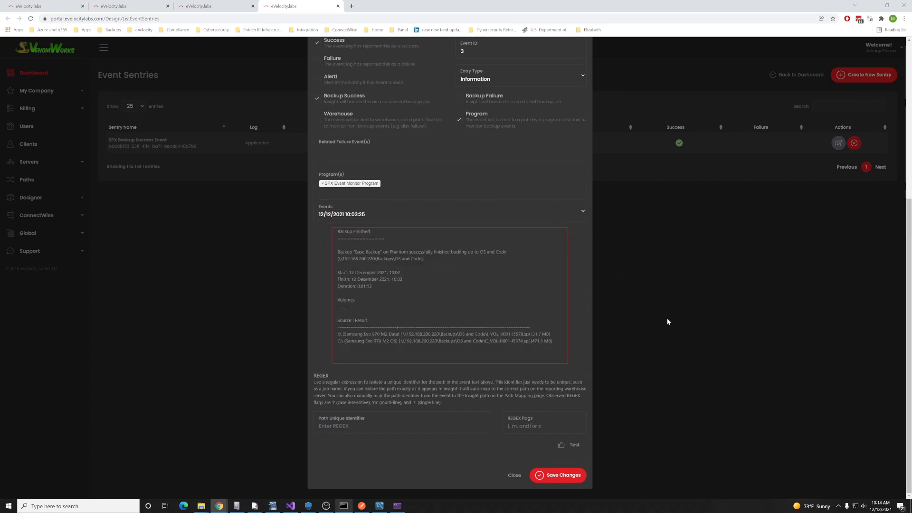
# Step: Test Backup as the path unique identifier REGEX against the event message, and clear the field
pyautogui.click(344, 432)
pyautogui.click(344, 432)
pyautogui.write('Backup')
pyautogui.click(575, 445)
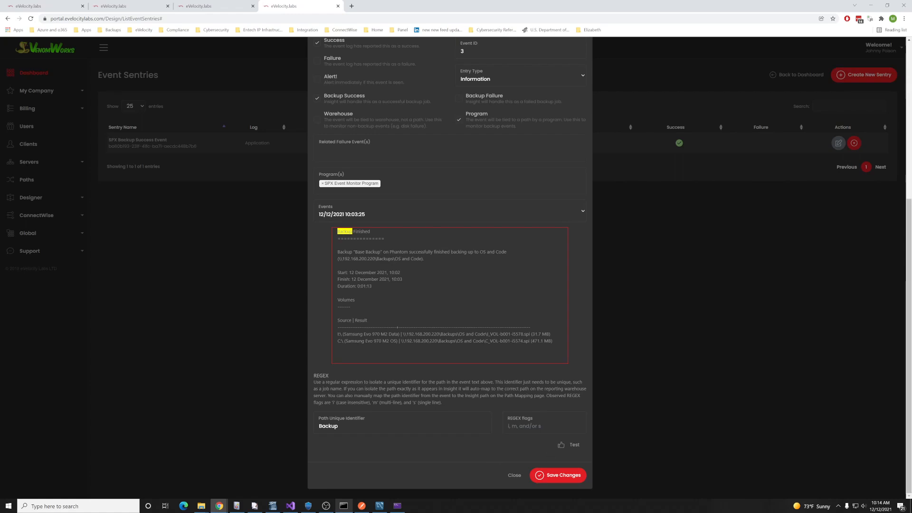
pyautogui.doubleClick(369, 429)
pyautogui.press('BackSpace')
pyautogui.press('BackSpace')
pyautogui.press('BackSpace')
pyautogui.press('BackSpace')
pyautogui.press('BackSpace')
pyautogui.press('BackSpace')
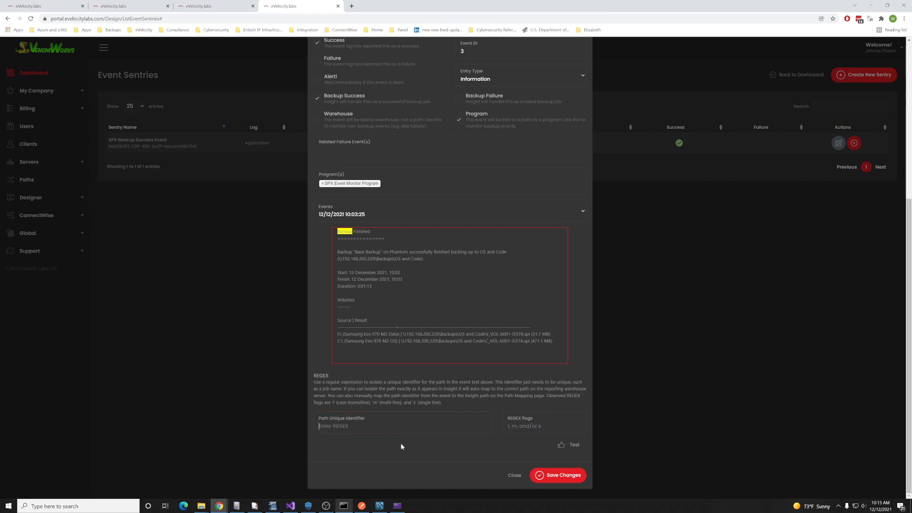
# Step: Select the 12/12/2021 10:02:28 event and copy the path \\192.168.200.220\Backups\DB from its message
pyautogui.scroll(4, 400, 443)
pyautogui.scroll(-5, 522, 237)
pyautogui.click(578, 215)
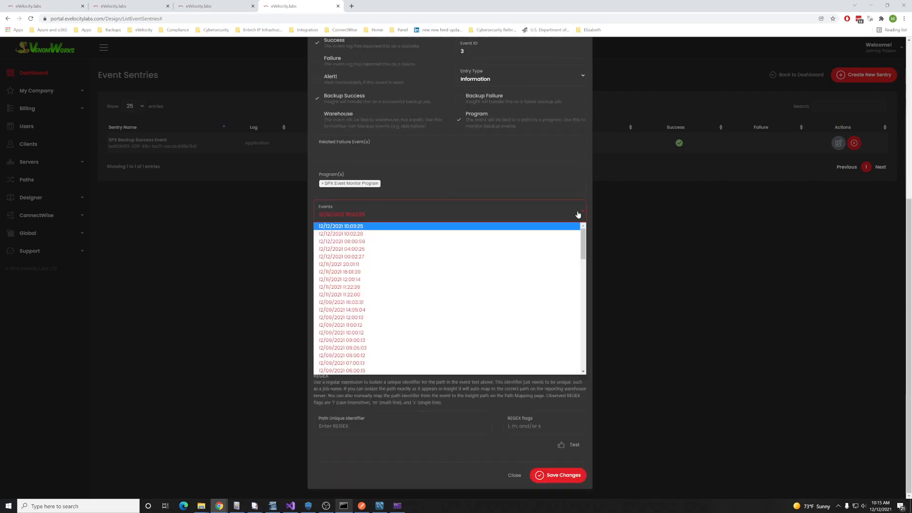
pyautogui.click(392, 234)
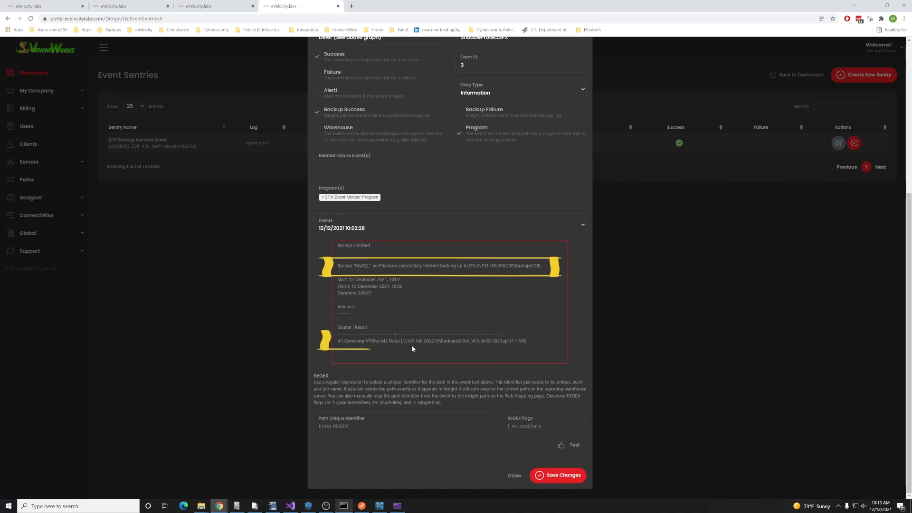
pyautogui.click(371, 418)
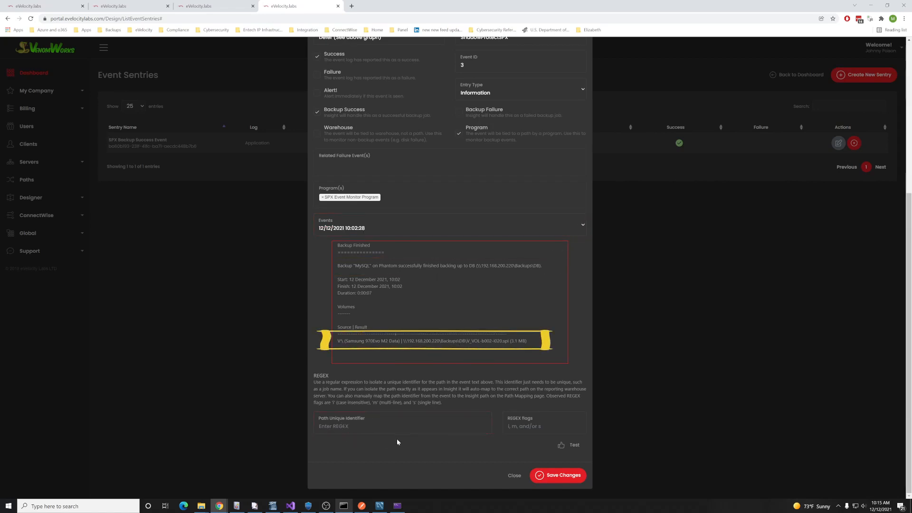
pyautogui.moveTo(404, 341); pyautogui.dragTo(464, 341)
pyautogui.hotkey('ctrl', 'c')
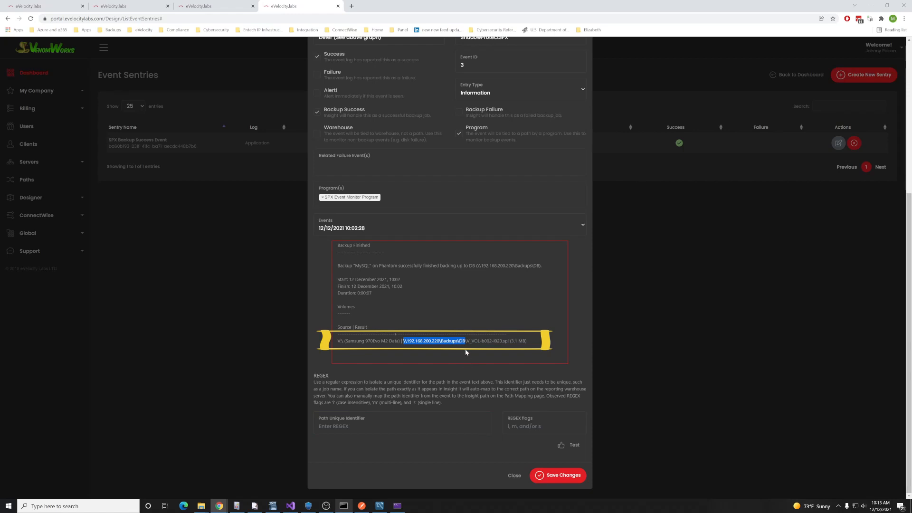
# Step: Switch to the 12/12/2021 10:03:25 event and examine the OS and Code backup path and quoted job name in its message
pyautogui.click(572, 226)
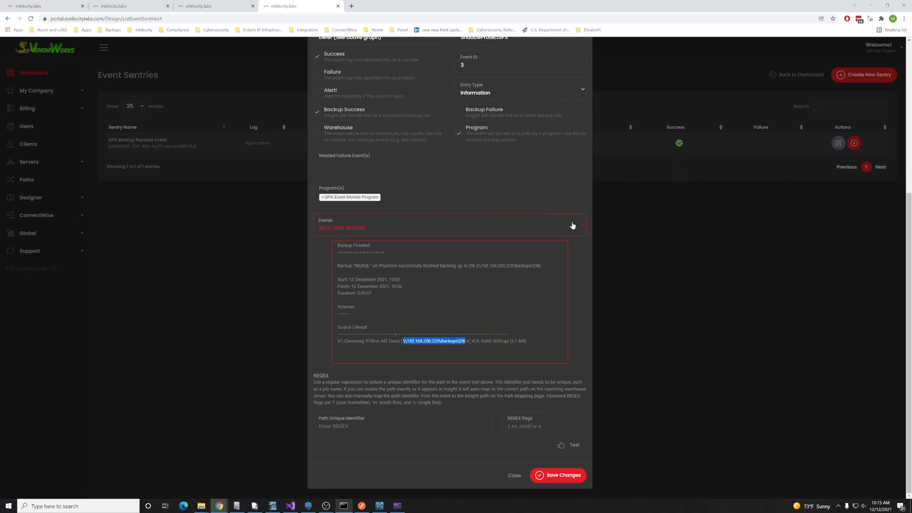
pyautogui.click(439, 240)
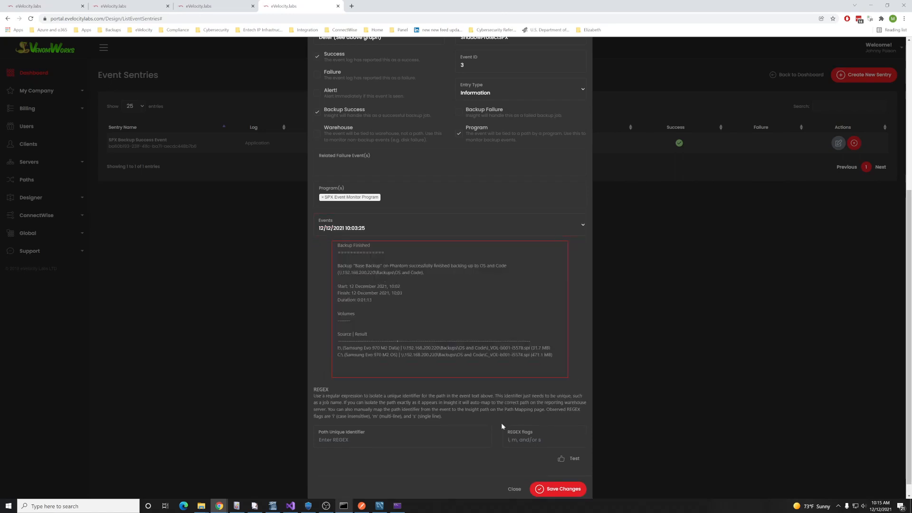
pyautogui.moveTo(404, 354); pyautogui.dragTo(484, 355)
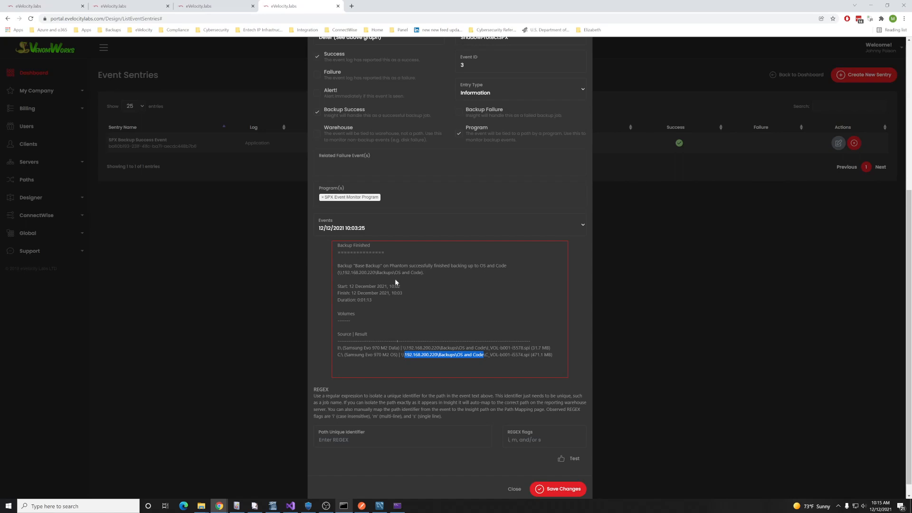
pyautogui.moveTo(382, 266); pyautogui.dragTo(352, 266)
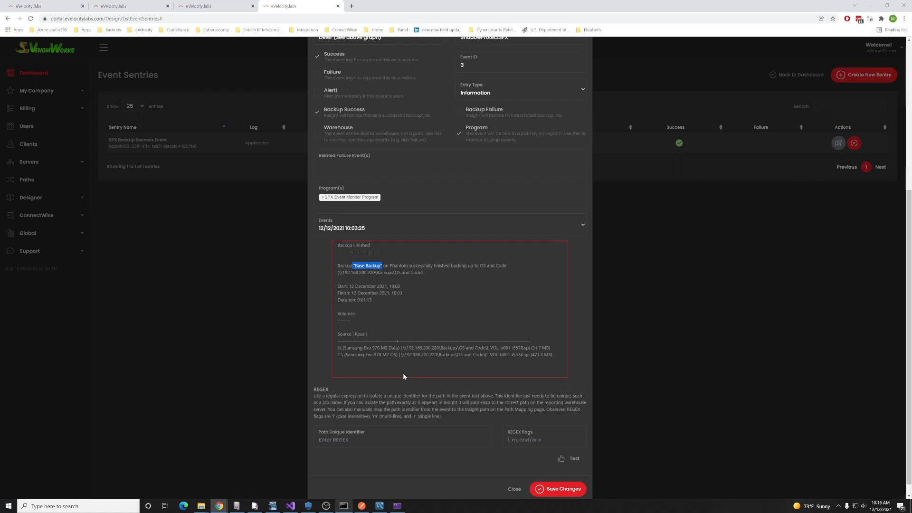
# Step: Try the path \\192.168.200.220\Backups\OS and Code from the event message as the path unique identifier REGEX and test it
pyautogui.moveTo(402, 348); pyautogui.dragTo(485, 348)
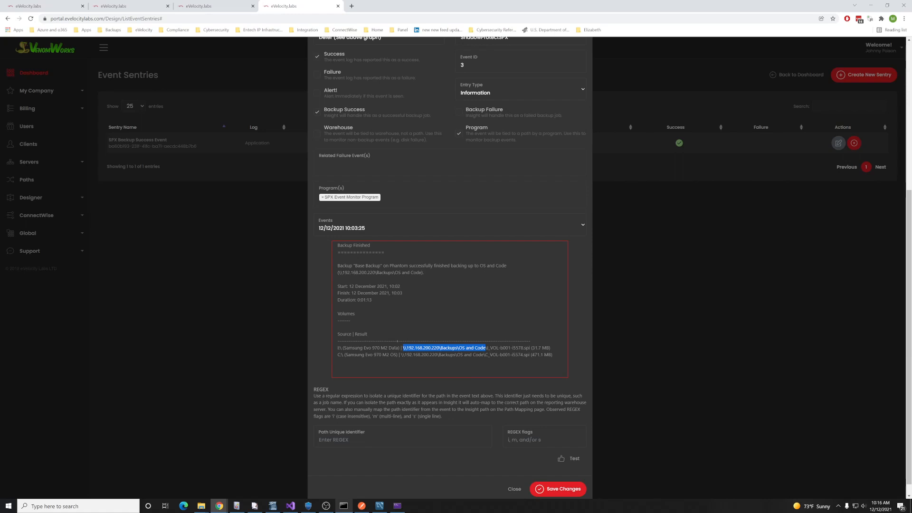
pyautogui.click(345, 442)
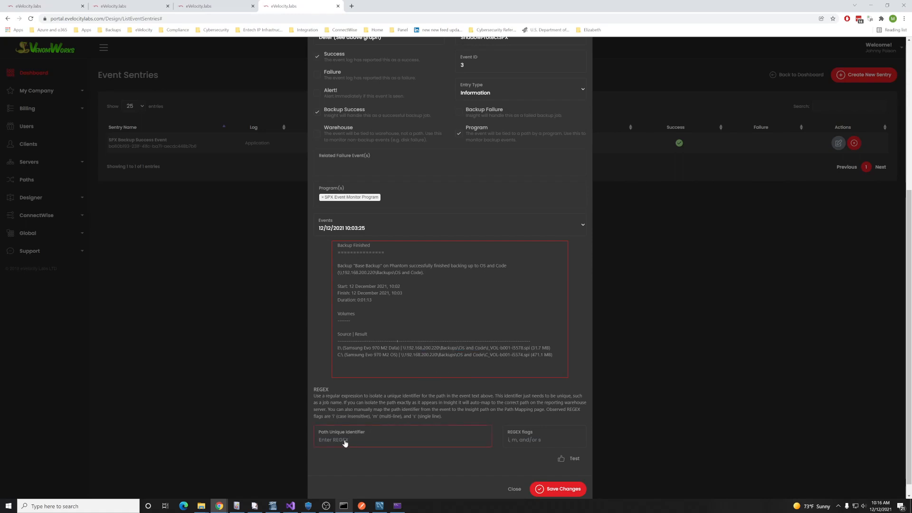
pyautogui.hotkey('ctrl', 'v')
pyautogui.click(574, 459)
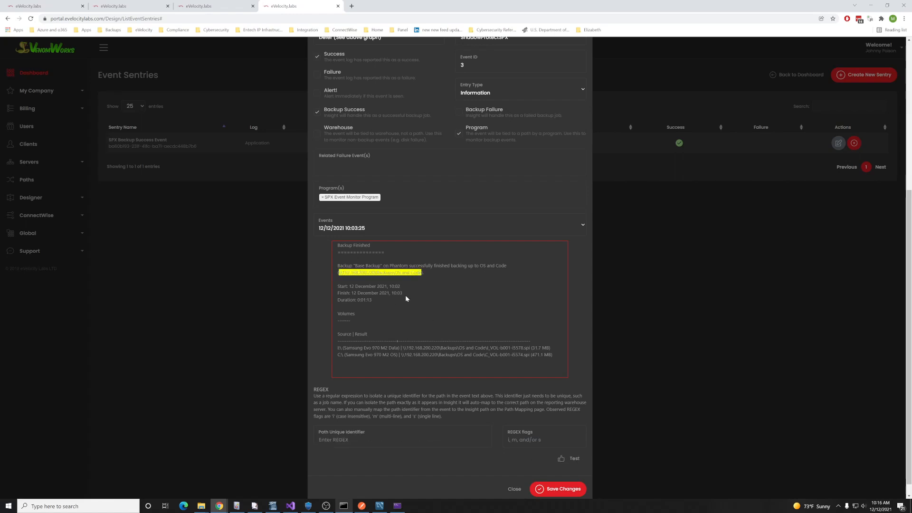
# Step: Select the 12/12/2021 10:02:28 event as the sample message for the path unique identifier
pyautogui.click(484, 433)
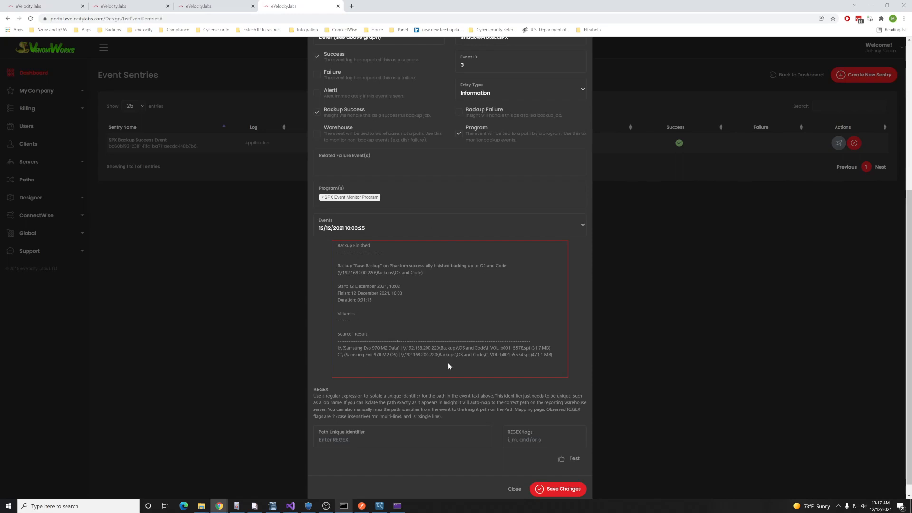
pyautogui.click(574, 228)
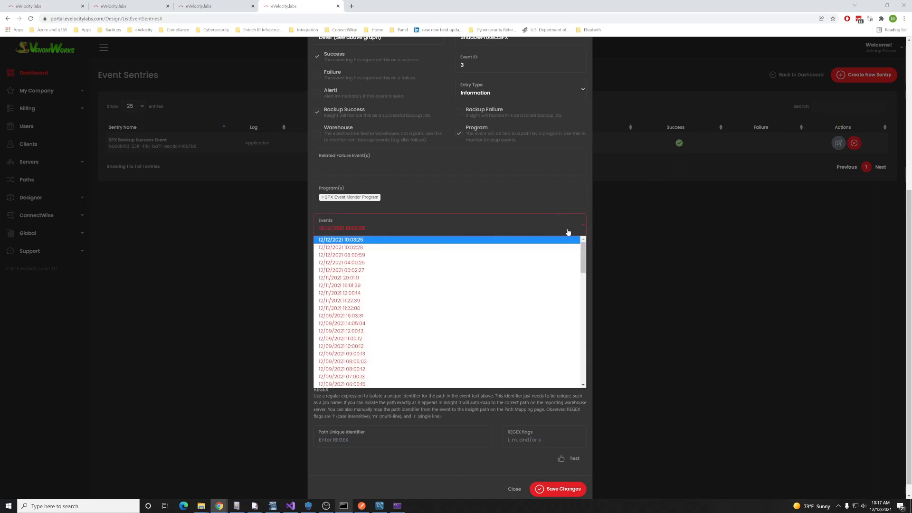
pyautogui.click(395, 247)
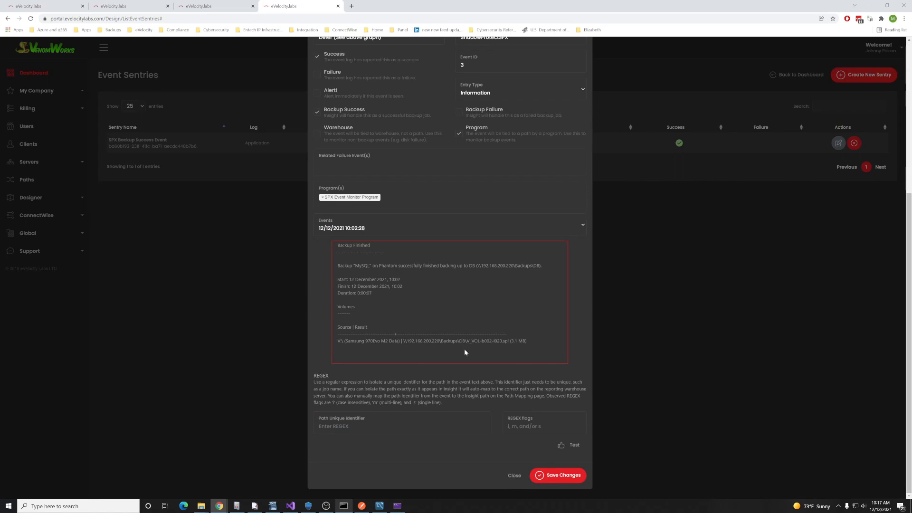
pyautogui.click(447, 424)
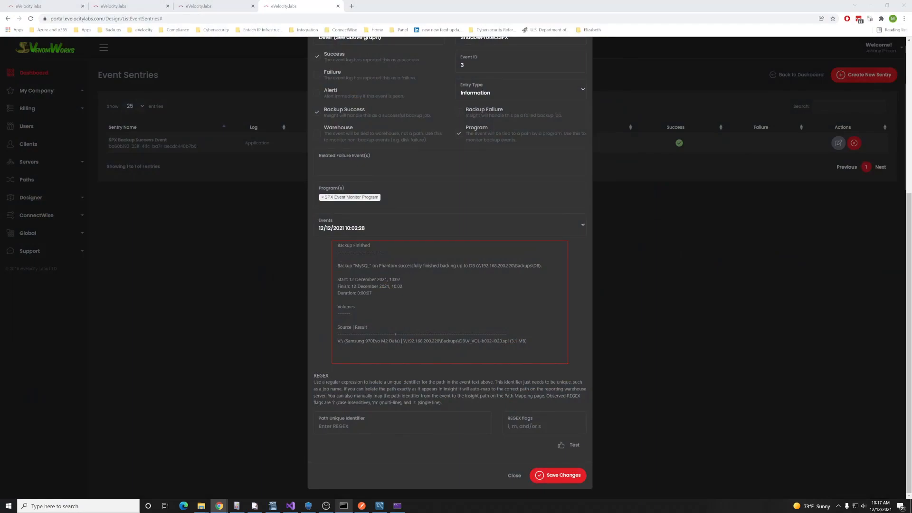
# Step: Open regex101.com in a new browser tab, look over its regular expression and test string areas, and close the tab
pyautogui.hotkey('ctrl', 't')
pyautogui.write('https://regex101.com/')
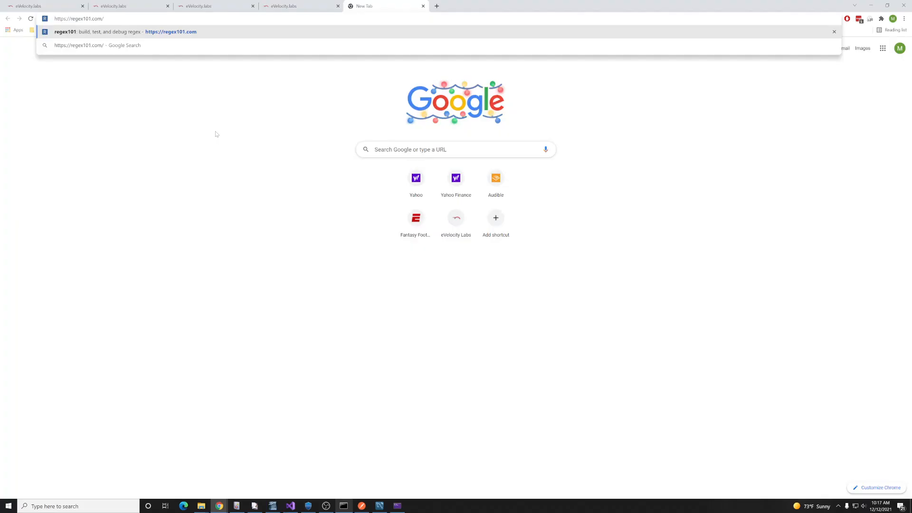
pyautogui.press('Return')
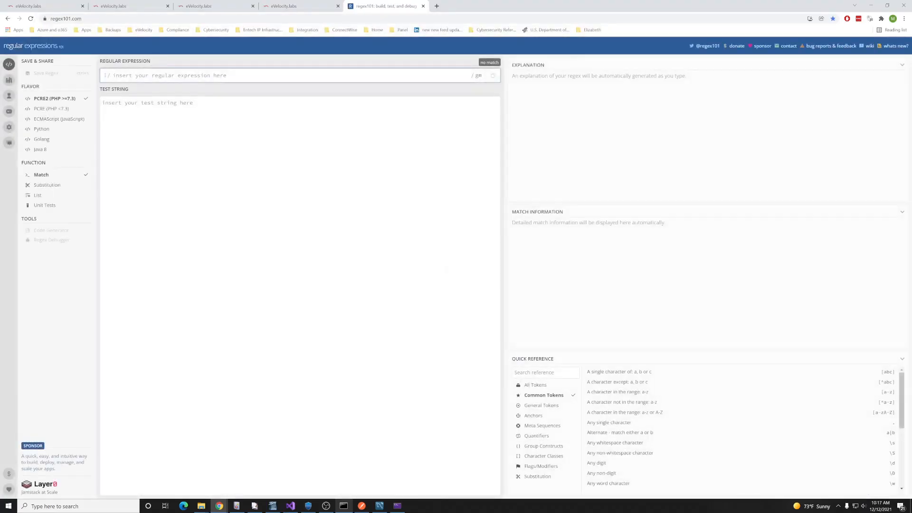
pyautogui.click(103, 103)
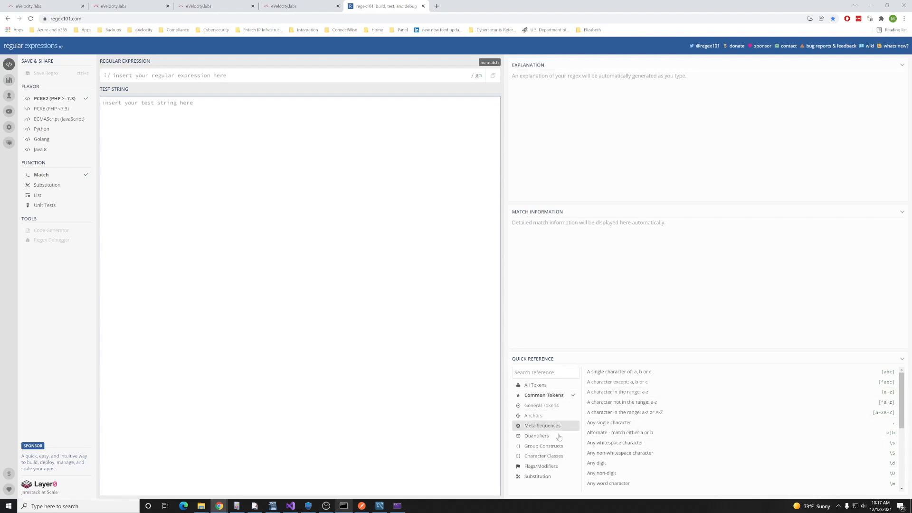
pyautogui.hotkey('ctrl', 'w')
# Step: Set the path unique identifier REGEX to (\\\\)..+(?=\\\w+_) and test it against the 12/12/2021 10:03:25 event
pyautogui.rightClick(353, 430)
pyautogui.click(382, 362)
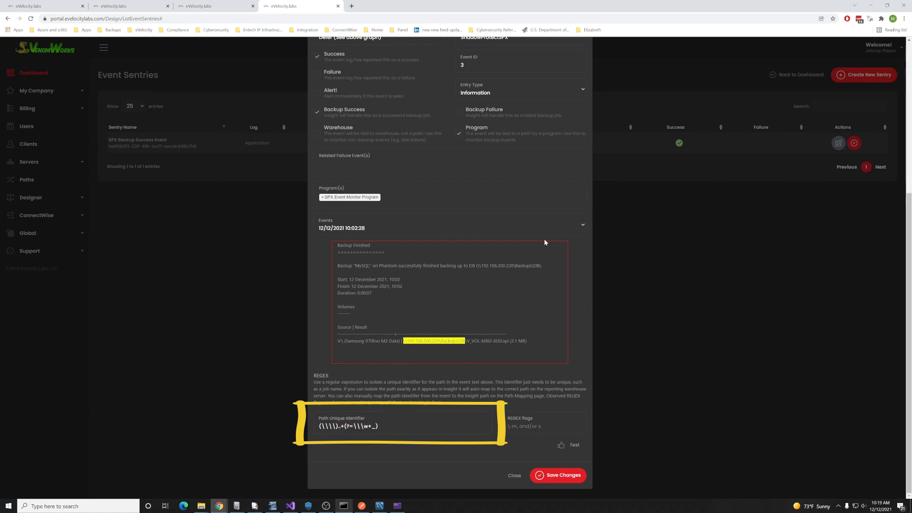
pyautogui.click(564, 229)
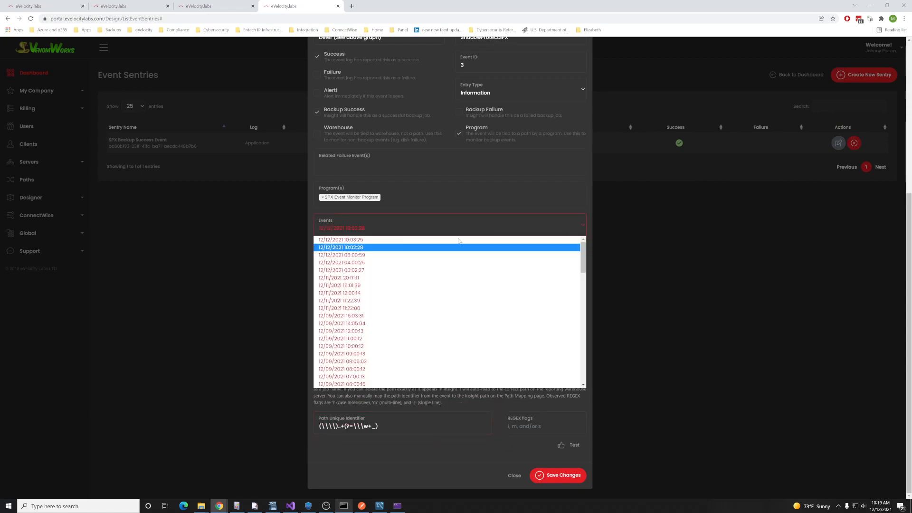
pyautogui.click(420, 239)
pyautogui.click(572, 460)
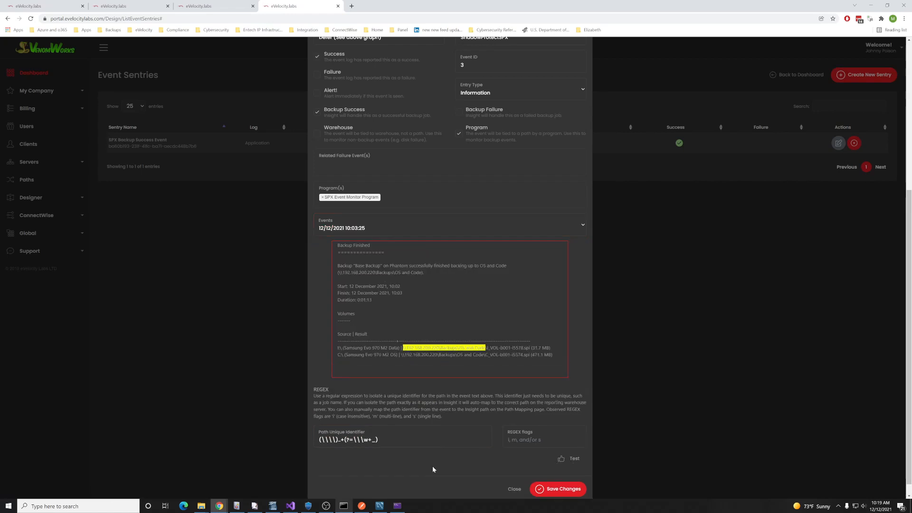
# Step: Test the path unique identifier REGEX against the 12/12/2021 10:02:28 event and save the event sentry
pyautogui.click(565, 231)
pyautogui.click(413, 247)
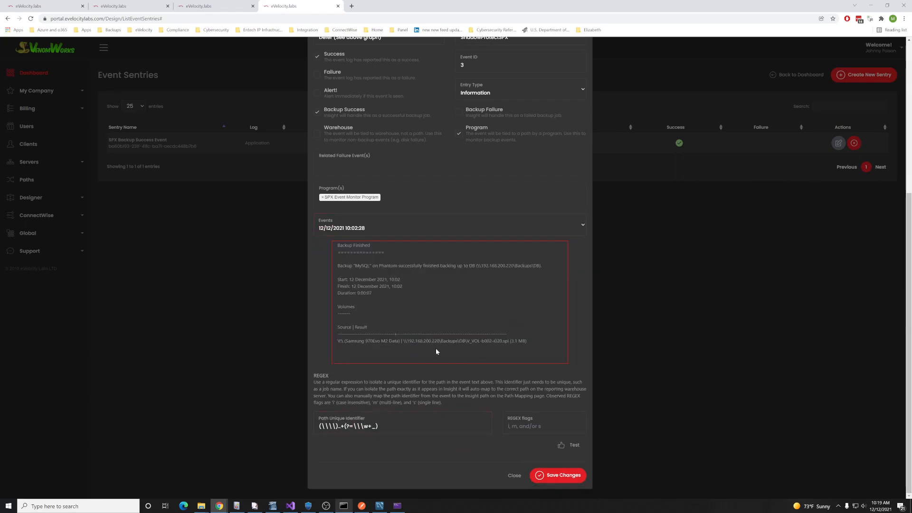
pyautogui.click(564, 446)
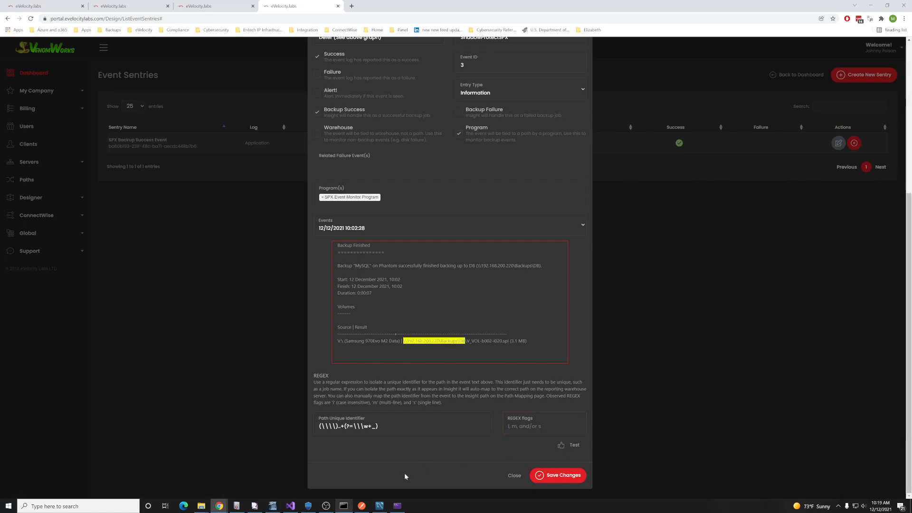
pyautogui.click(553, 479)
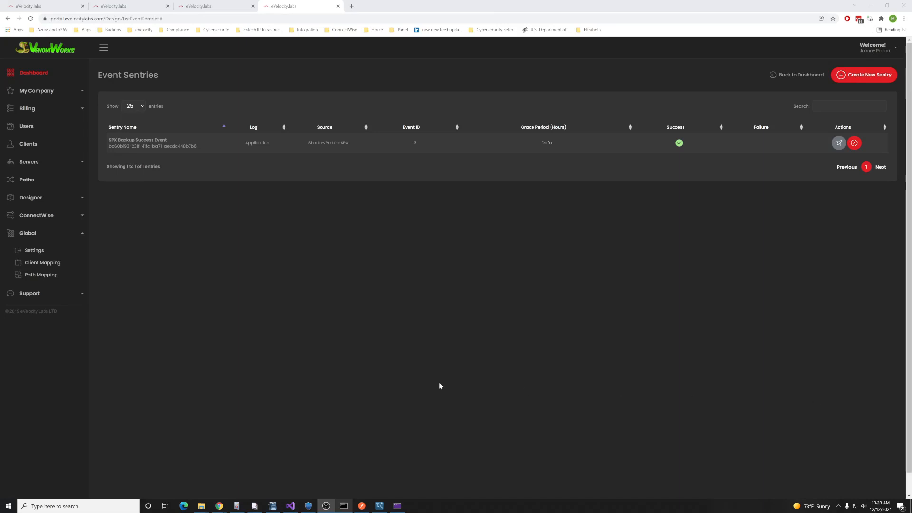
# Step: Open the global Path Mapping page in a new browser tab and switch to it
pyautogui.click(54, 236)
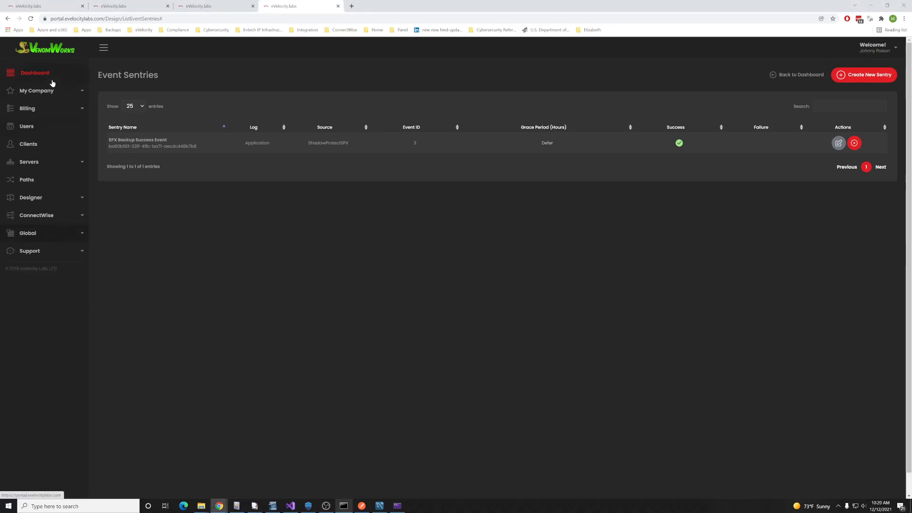
pyautogui.click(46, 235)
pyautogui.rightClick(42, 275)
pyautogui.click(73, 288)
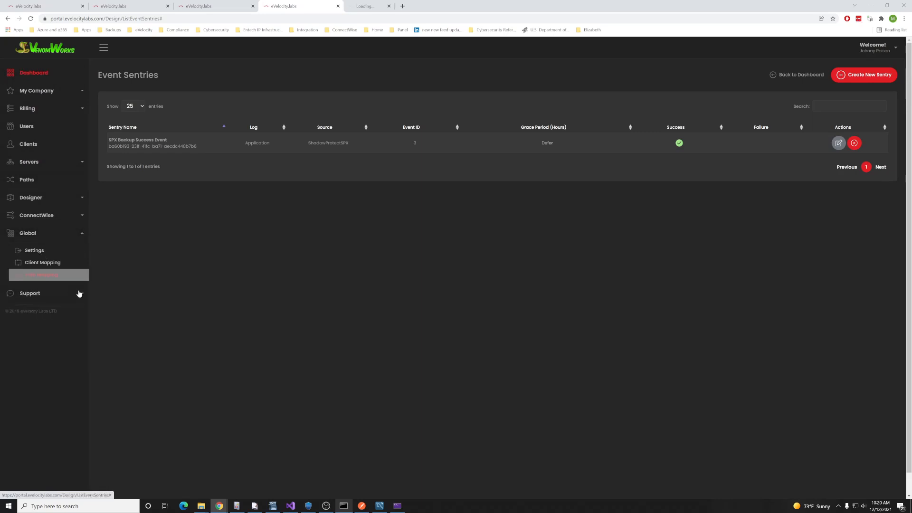
pyautogui.click(388, 4)
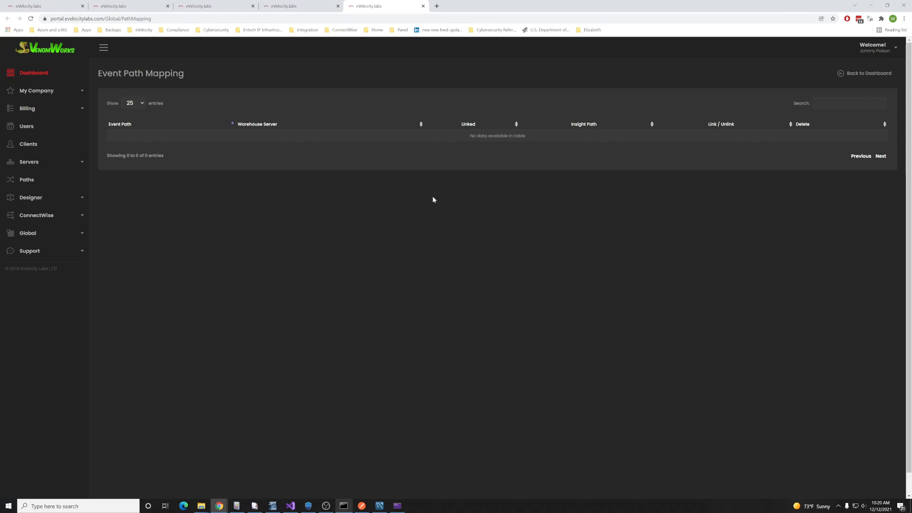
# Step: Examine the \\192.168.200.220\Backups\DB and \\192.168.200.220\Backups\OS and Code entries in the Paths list
pyautogui.click(218, 10)
pyautogui.moveTo(186, 146); pyautogui.dragTo(105, 138)
pyautogui.click(204, 138)
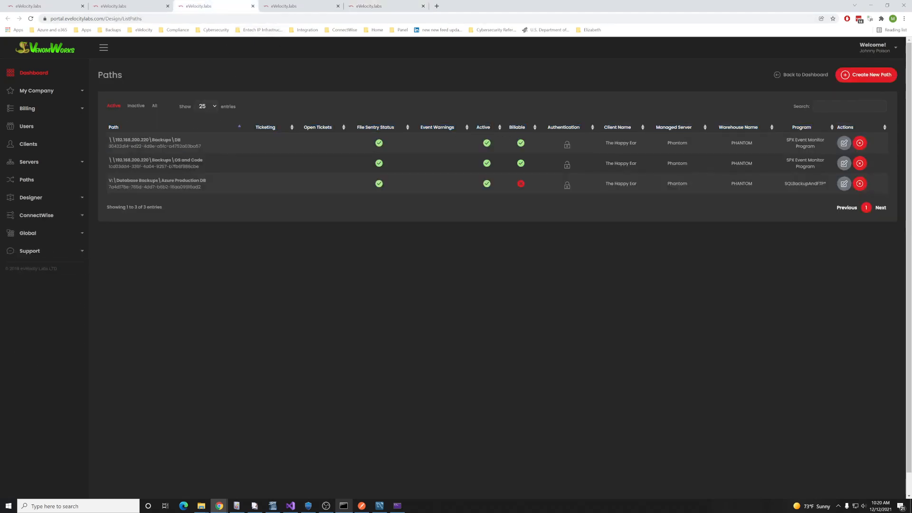
pyautogui.moveTo(184, 138); pyautogui.dragTo(107, 139)
pyautogui.moveTo(205, 162); pyautogui.dragTo(109, 161)
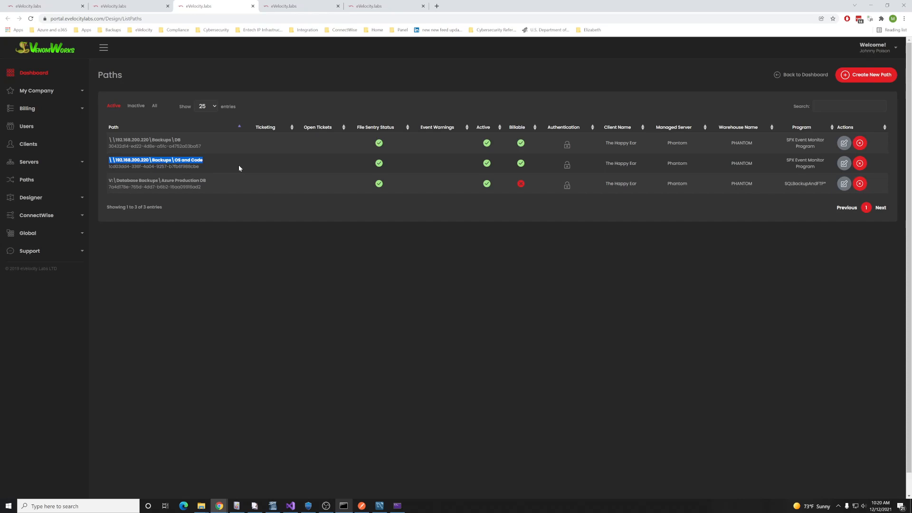
# Step: Return to the SPX Backup Success Event sentry and examine the quoted job name in the 12/12/2021 10:03:25 message
pyautogui.hotkey('ctrl', 'Tab')
pyautogui.scroll(-5, 637, 405)
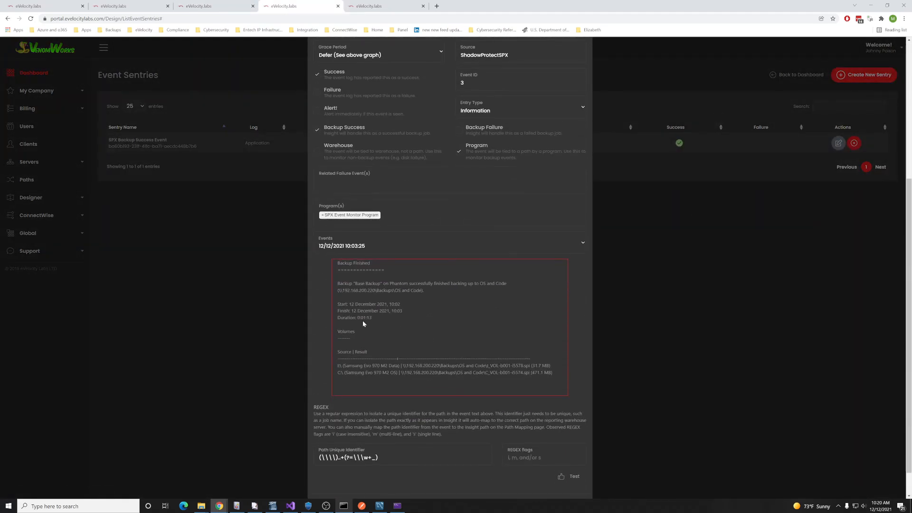
pyautogui.moveTo(355, 283); pyautogui.dragTo(381, 283)
# Step: Reload the Event Path Mapping page and examine the DB event path and its available Insight paths
pyautogui.hotkey('ctrl', 'Tab')
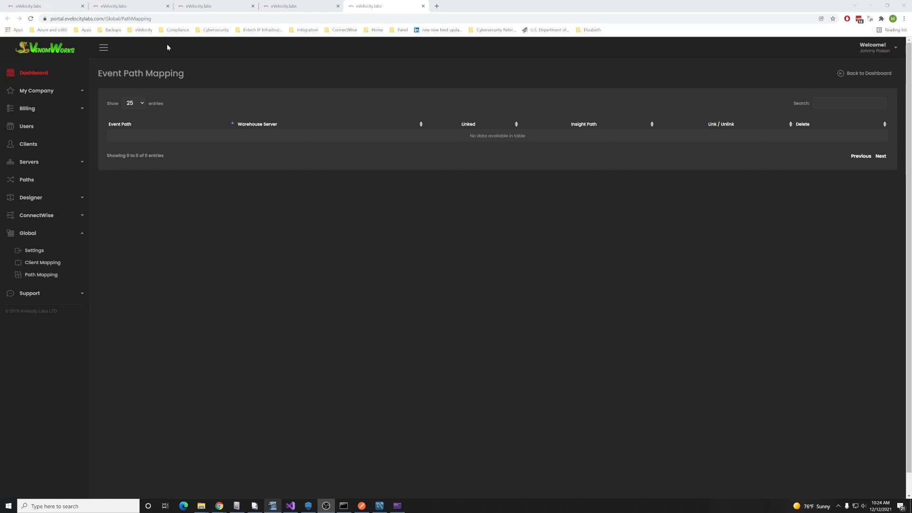
pyautogui.click(41, 274)
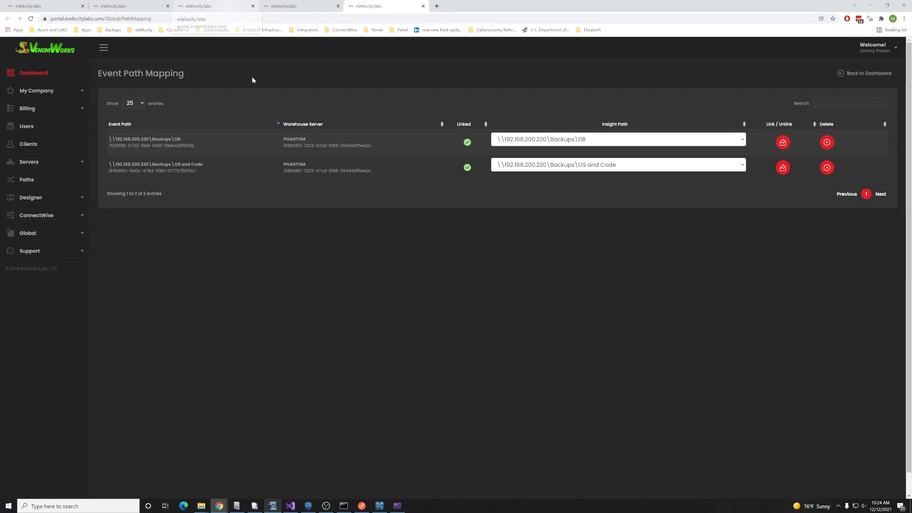
pyautogui.moveTo(108, 146); pyautogui.dragTo(118, 146)
pyautogui.moveTo(181, 139); pyautogui.dragTo(109, 140)
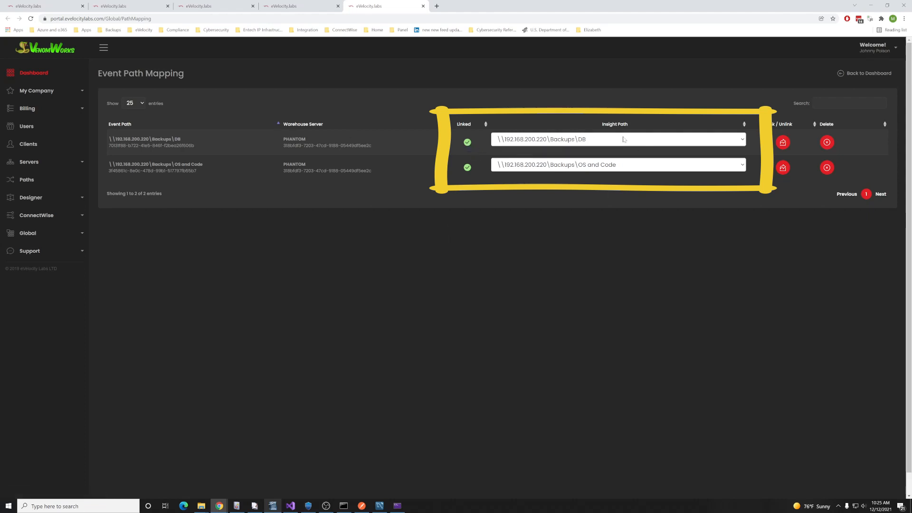
pyautogui.click(742, 140)
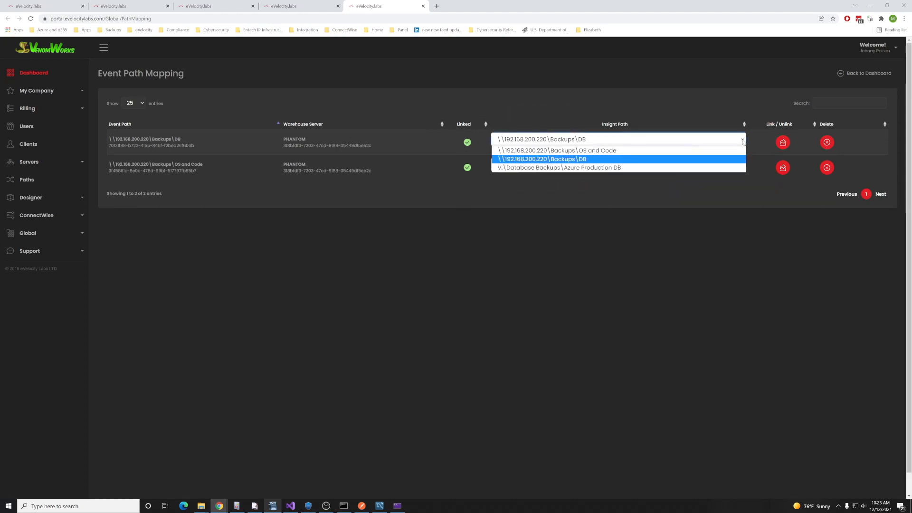
pyautogui.click(744, 140)
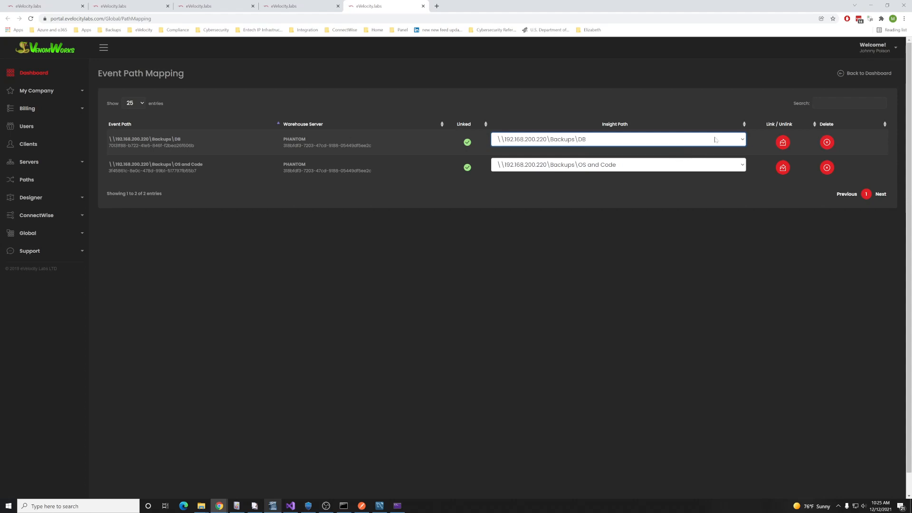
# Step: Unlink the \\192.168.200.220\Backups\DB event path and link it again to the Insight path \\192.168.200.220\Backups\DB
pyautogui.click(779, 147)
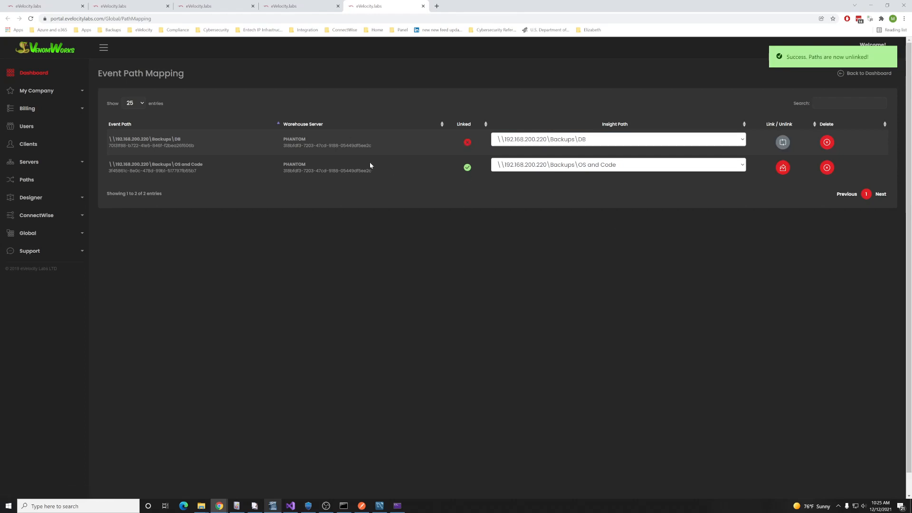
pyautogui.click(743, 140)
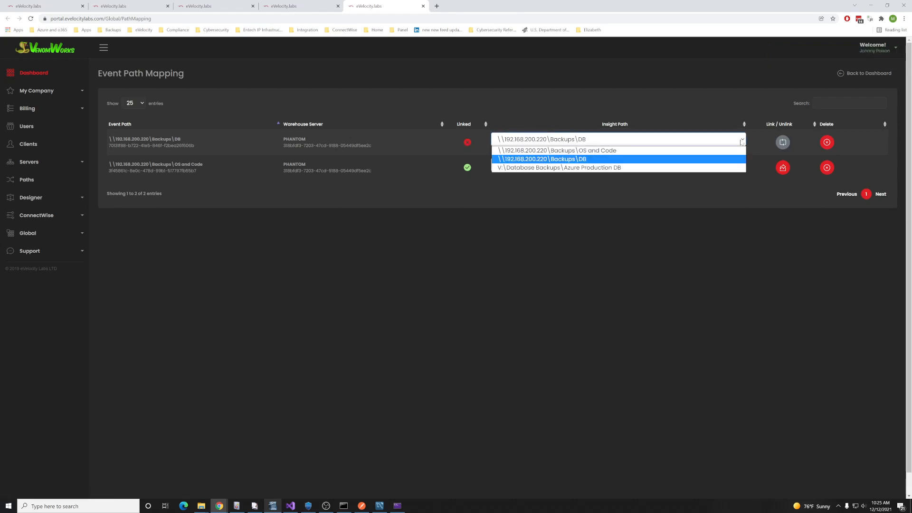
pyautogui.click(741, 142)
pyautogui.click(782, 141)
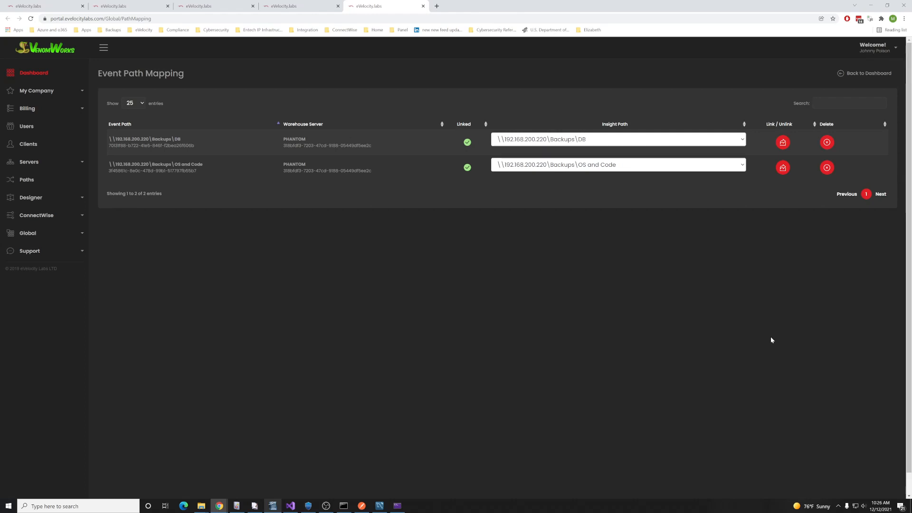
# Step: Review the Insight path choices for the DB event path, and check the backup jobs in ShadowProtect SPX
pyautogui.click(736, 146)
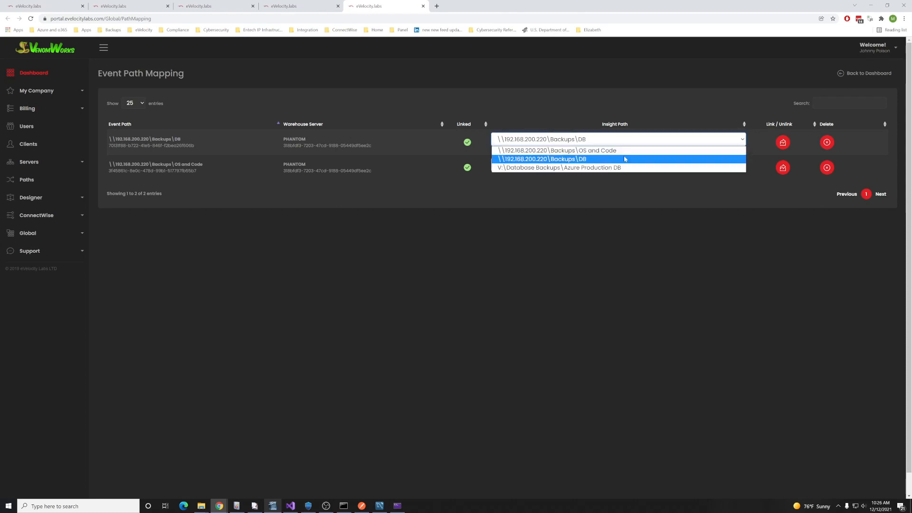
pyautogui.click(708, 227)
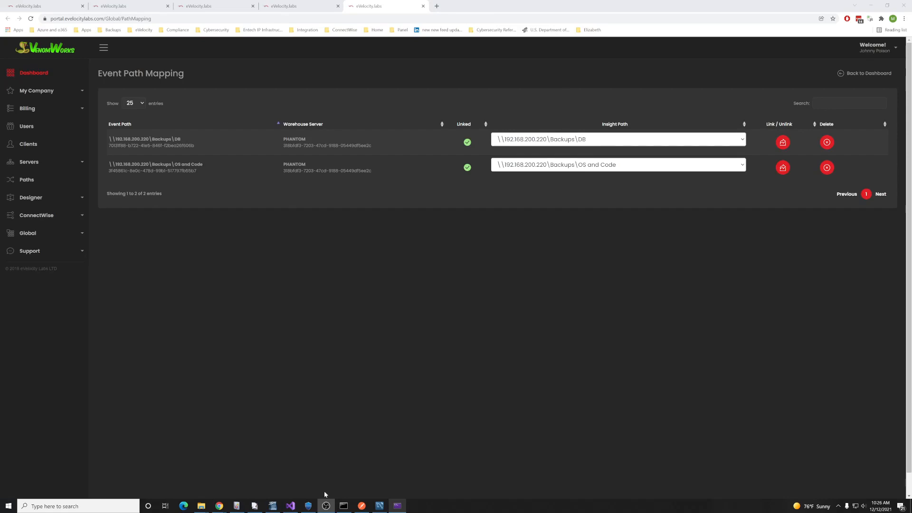
pyautogui.click(309, 507)
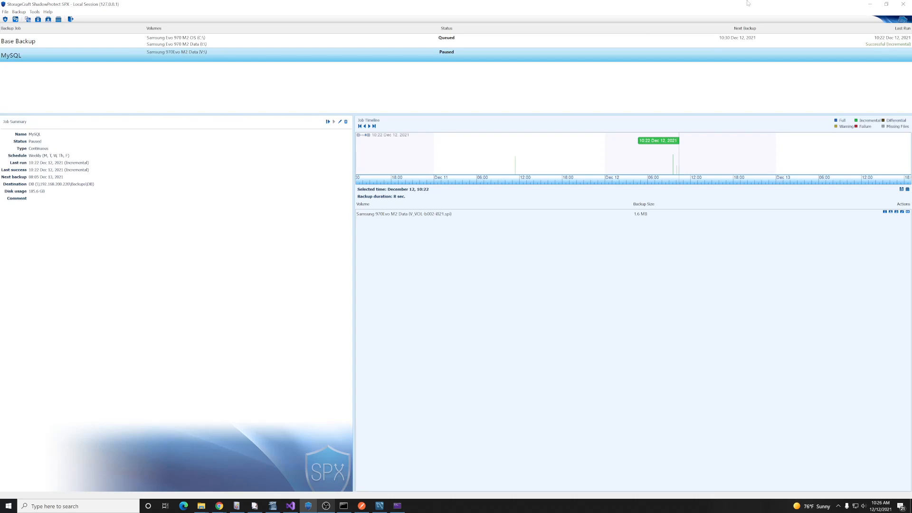
pyautogui.click(869, 4)
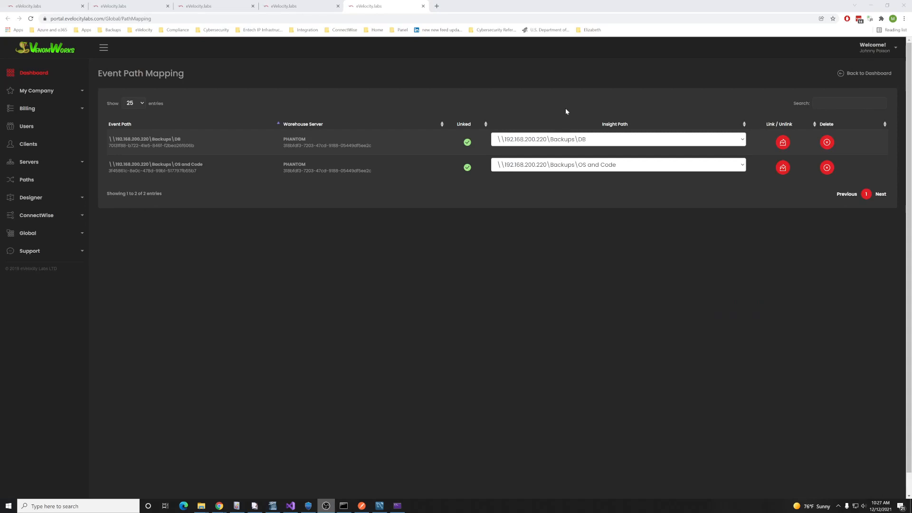
# Step: Examine the backup grace period of the \\192.168.200.220\Backups\DB path in its Path Editor, and close it without saving
pyautogui.click(216, 6)
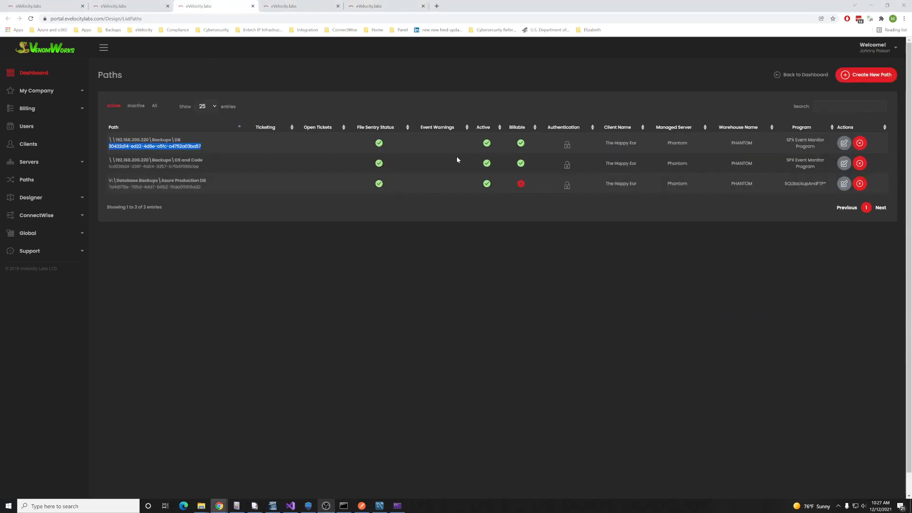
pyautogui.click(842, 145)
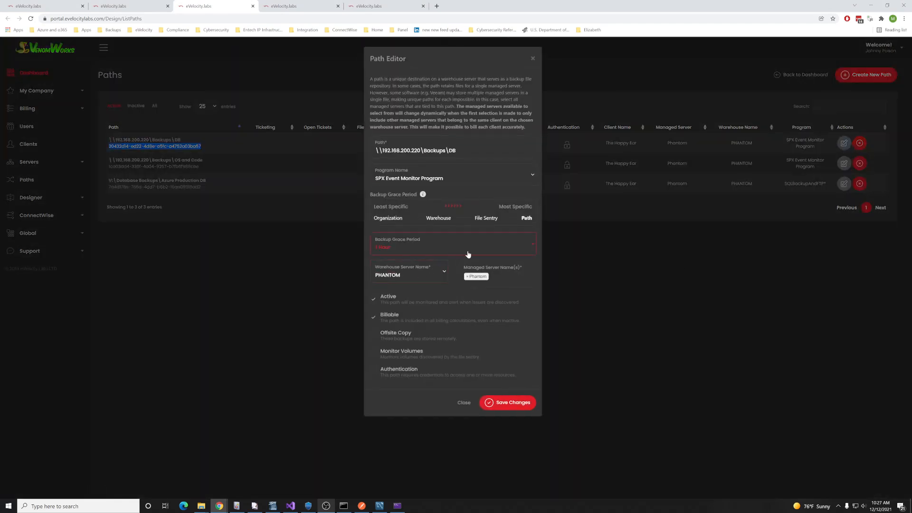
pyautogui.click(463, 403)
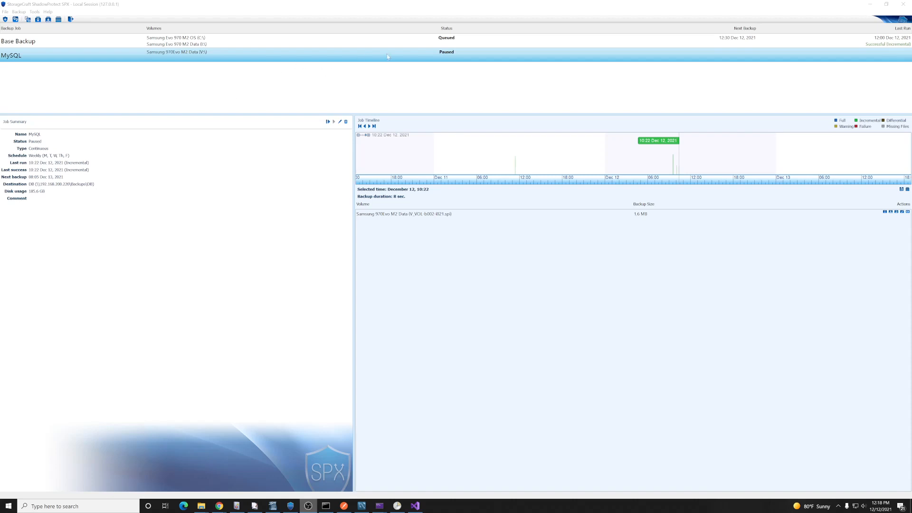
# Step: Select the Base Backup job in ShadowProtect SPX to view its summary and timeline
pyautogui.click(447, 38)
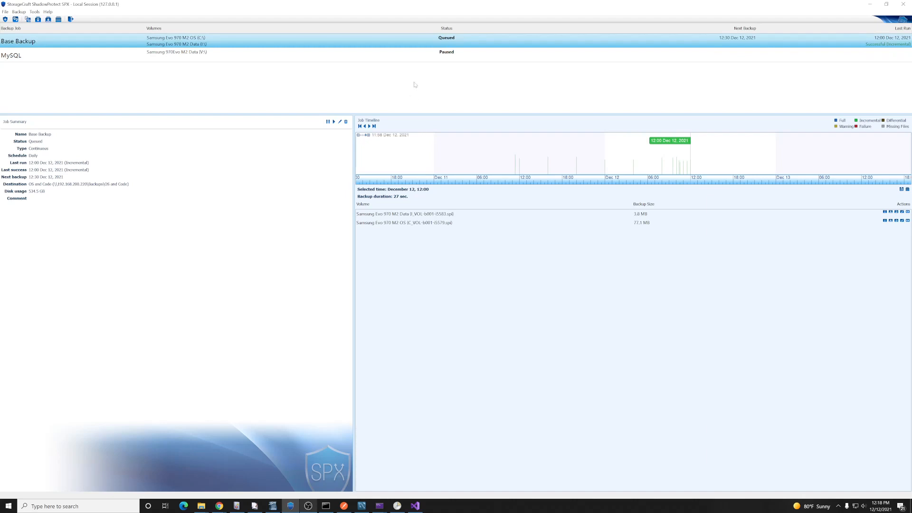
# Step: View the MySQL job's summary and timeline in ShadowProtect SPX, and switch to the eVelocity portal to refresh its dashboard
pyautogui.click(428, 56)
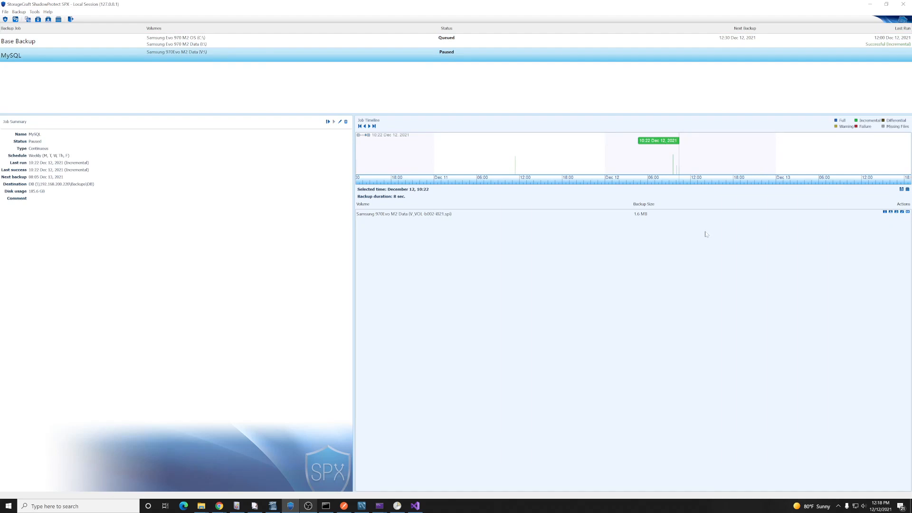
pyautogui.click(869, 4)
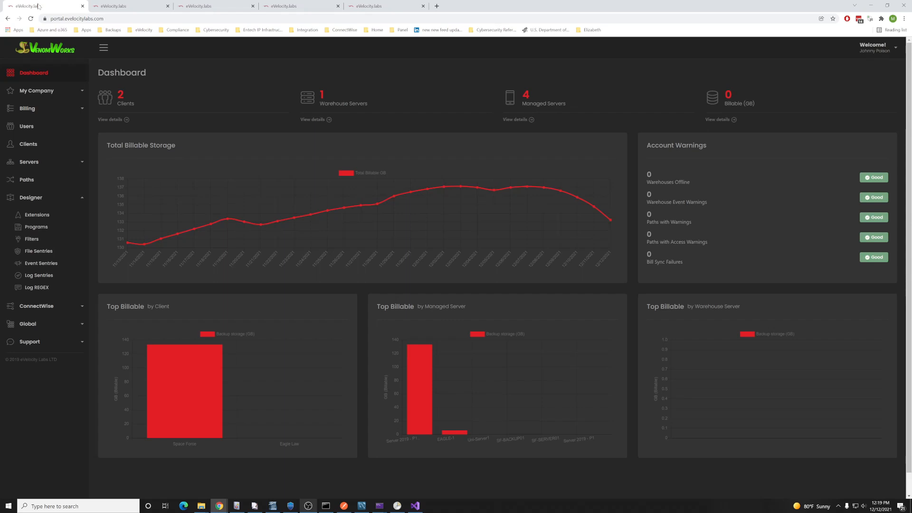
pyautogui.press('F5')
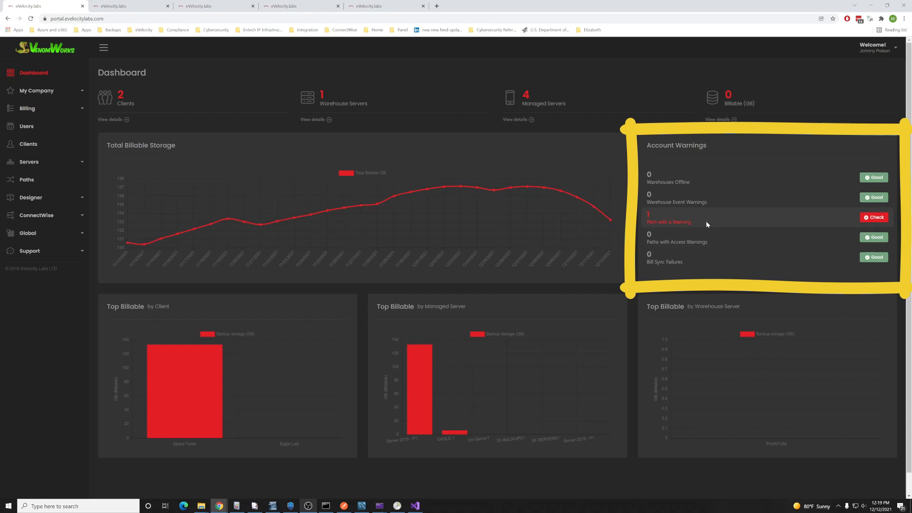
# Step: Open the dashboard's path warnings in a new tab, and check the event warning against the MySQL job in ShadowProtect SPX
pyautogui.rightClick(873, 217)
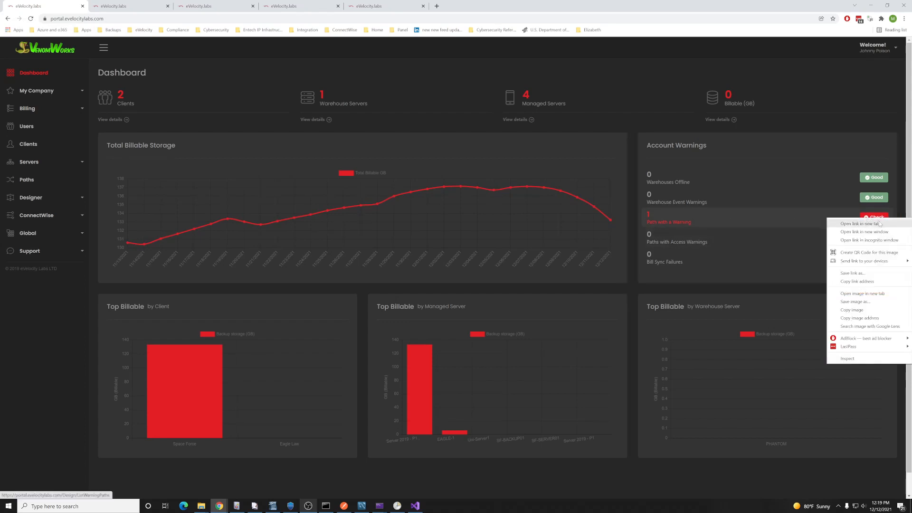
pyautogui.click(850, 223)
pyautogui.click(131, 7)
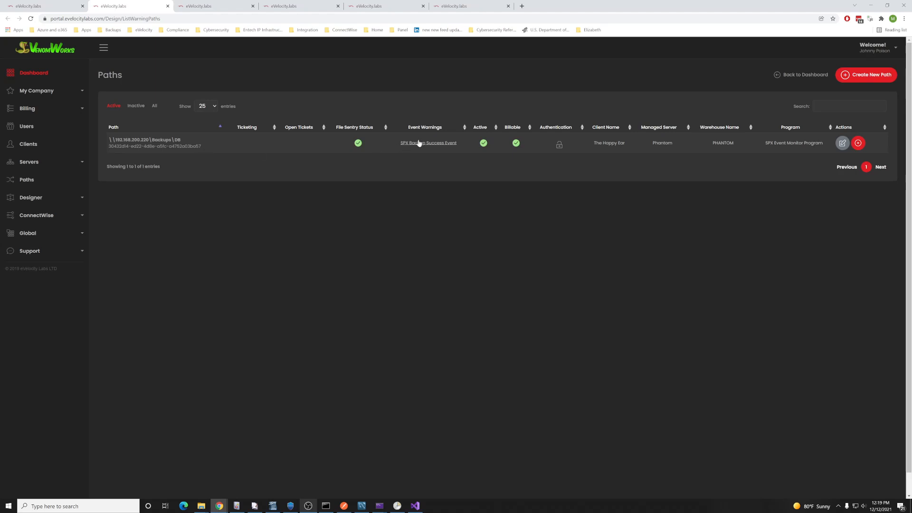
pyautogui.moveTo(432, 146)
pyautogui.click(296, 504)
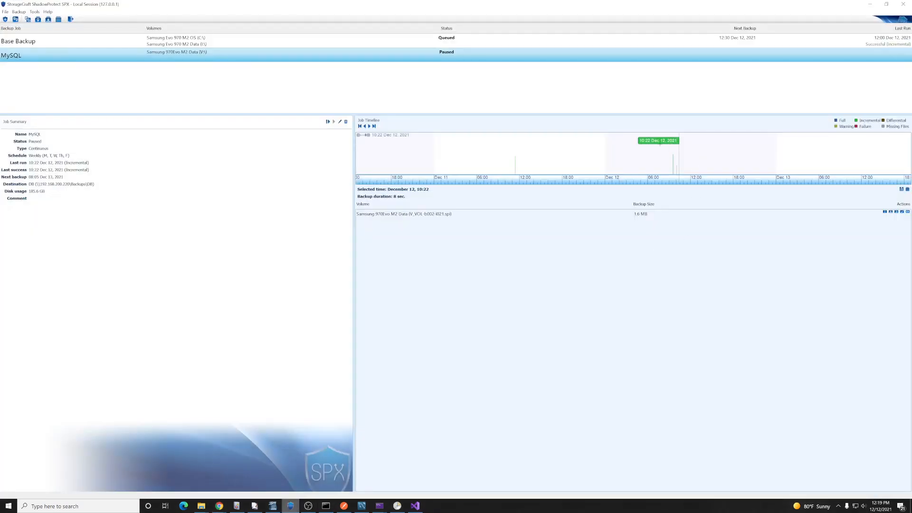
pyautogui.click(869, 4)
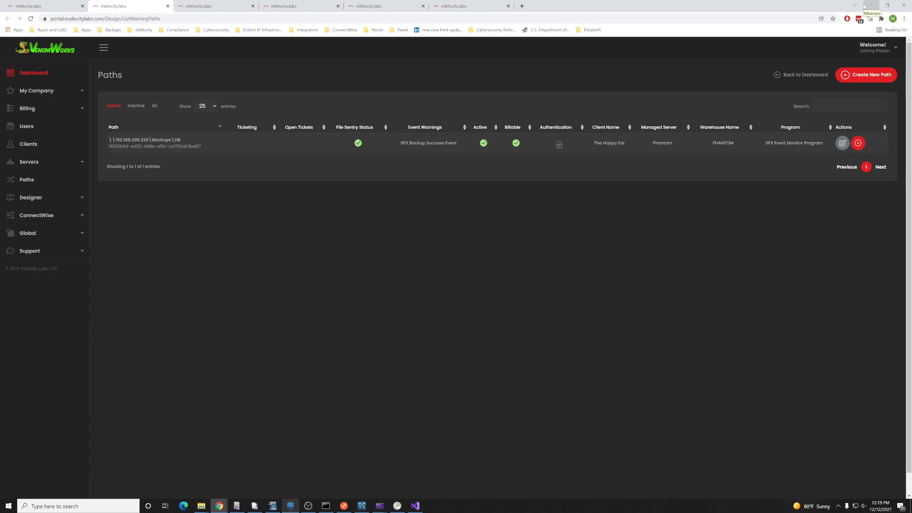